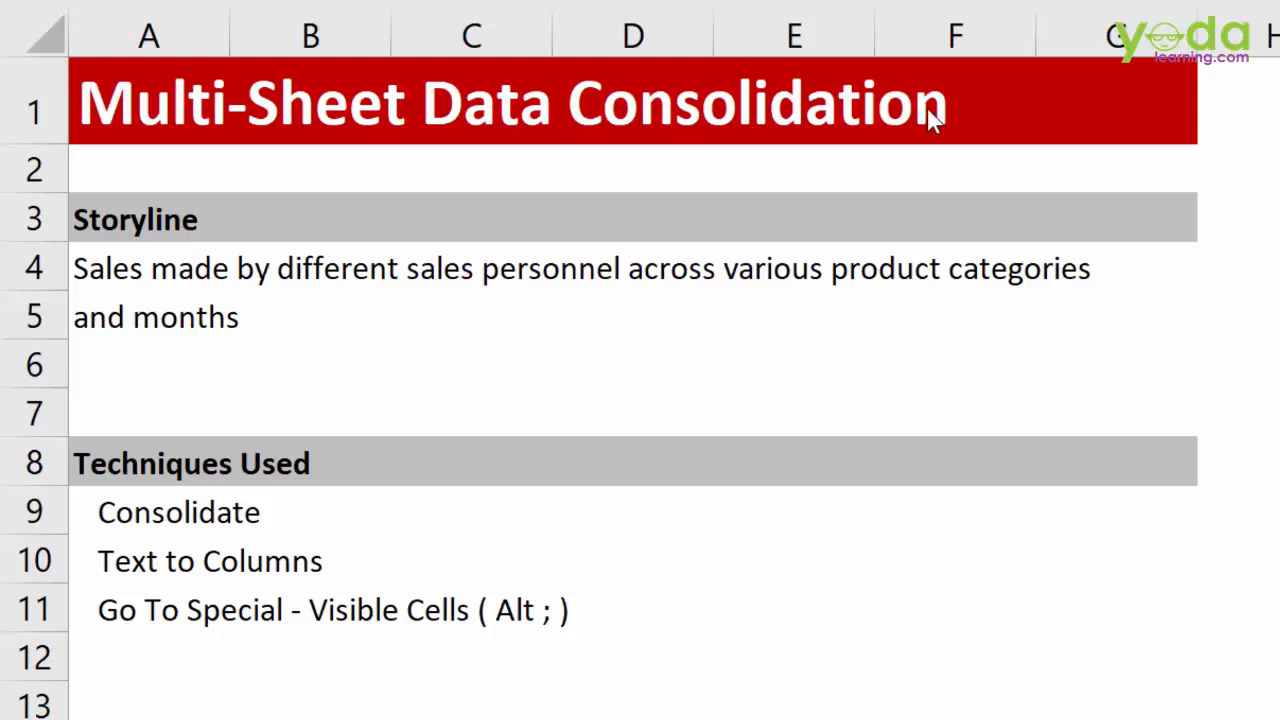
Review the starting notes and the salesperson-by-month sales tables on the Water Purifier Basic, RO and Latest sheets.
left_click(123, 278)
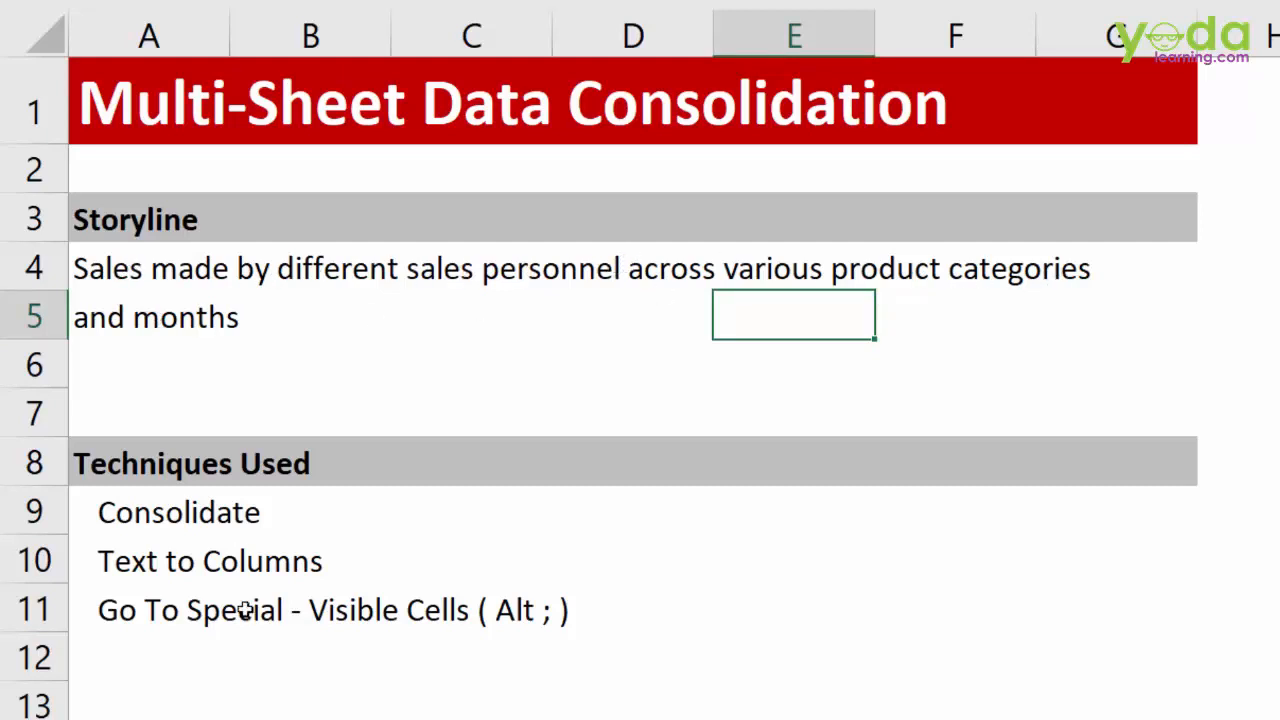
left_click(196, 490)
left_click_drag(177, 471, 661, 623)
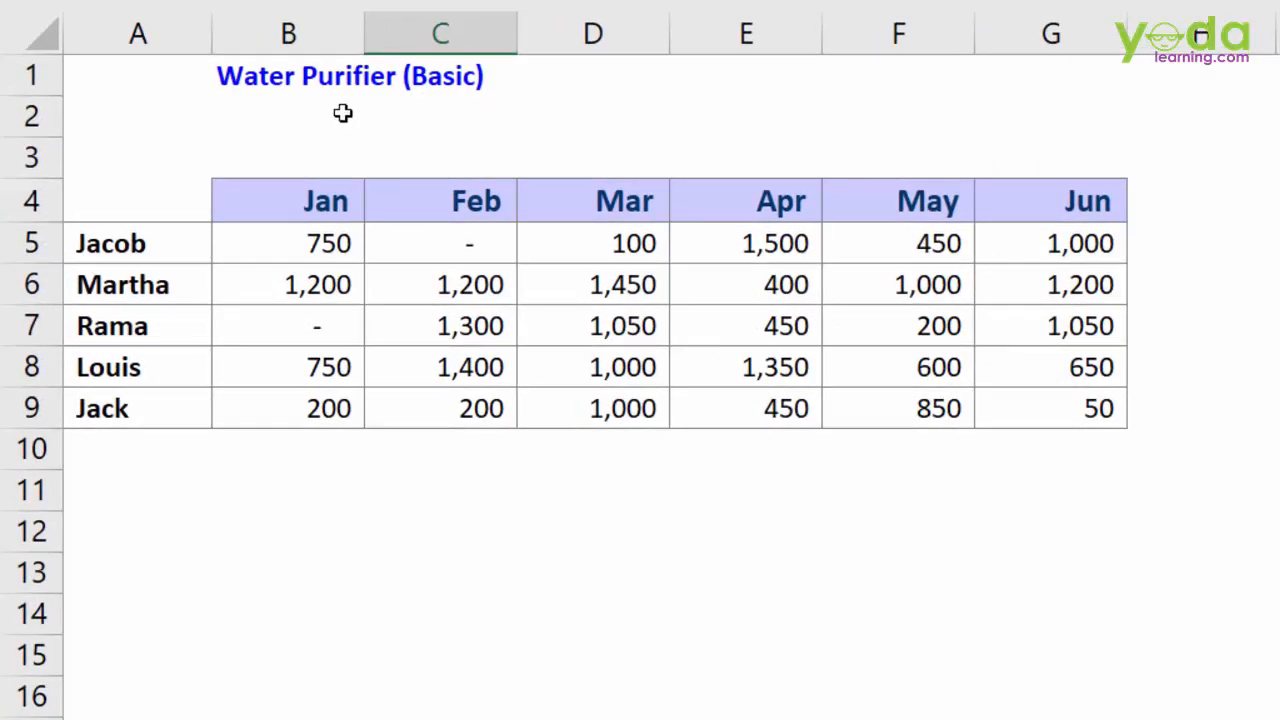
double_click(263, 80)
left_click_drag(248, 78, 523, 83)
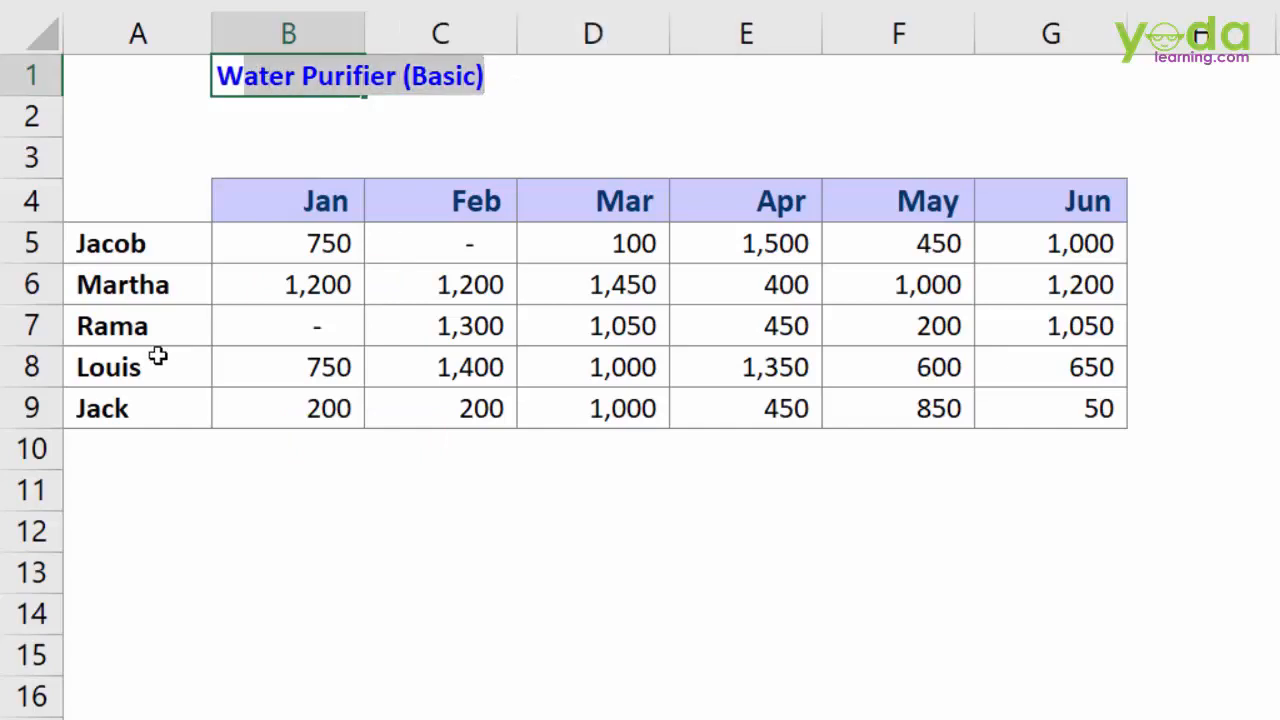
left_click_drag(163, 243, 140, 400)
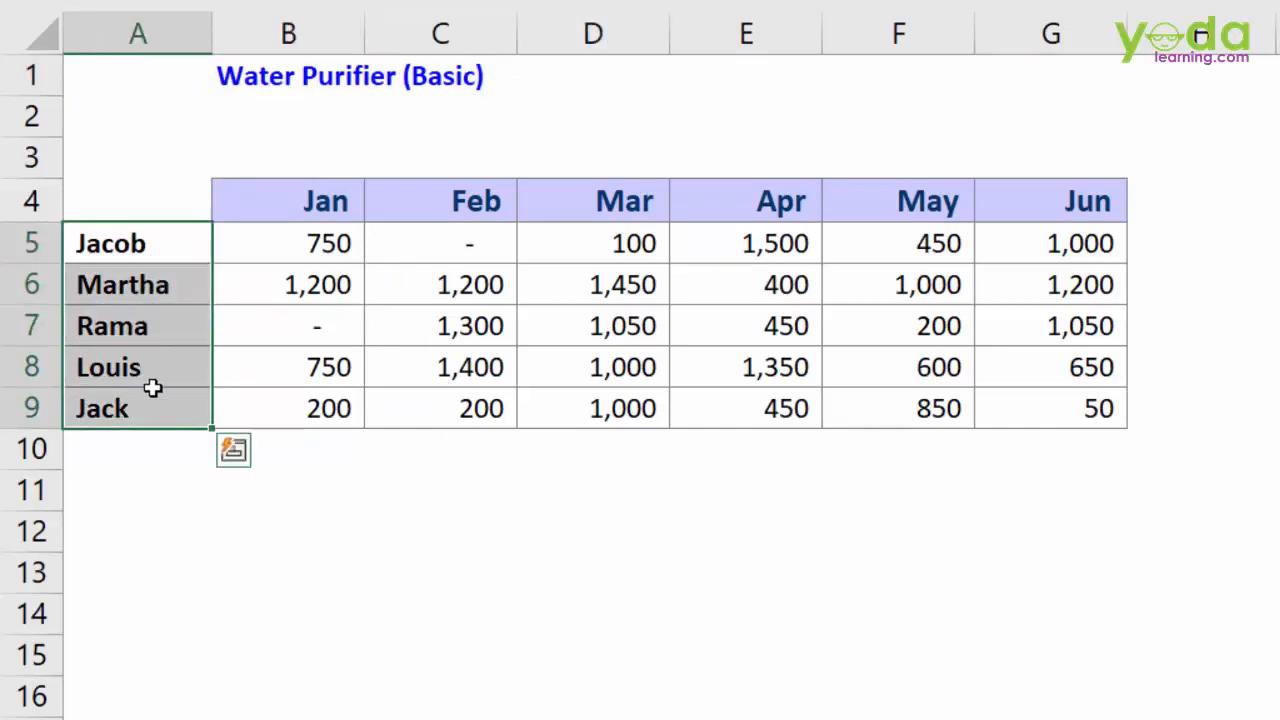
left_click_drag(322, 212, 1042, 203)
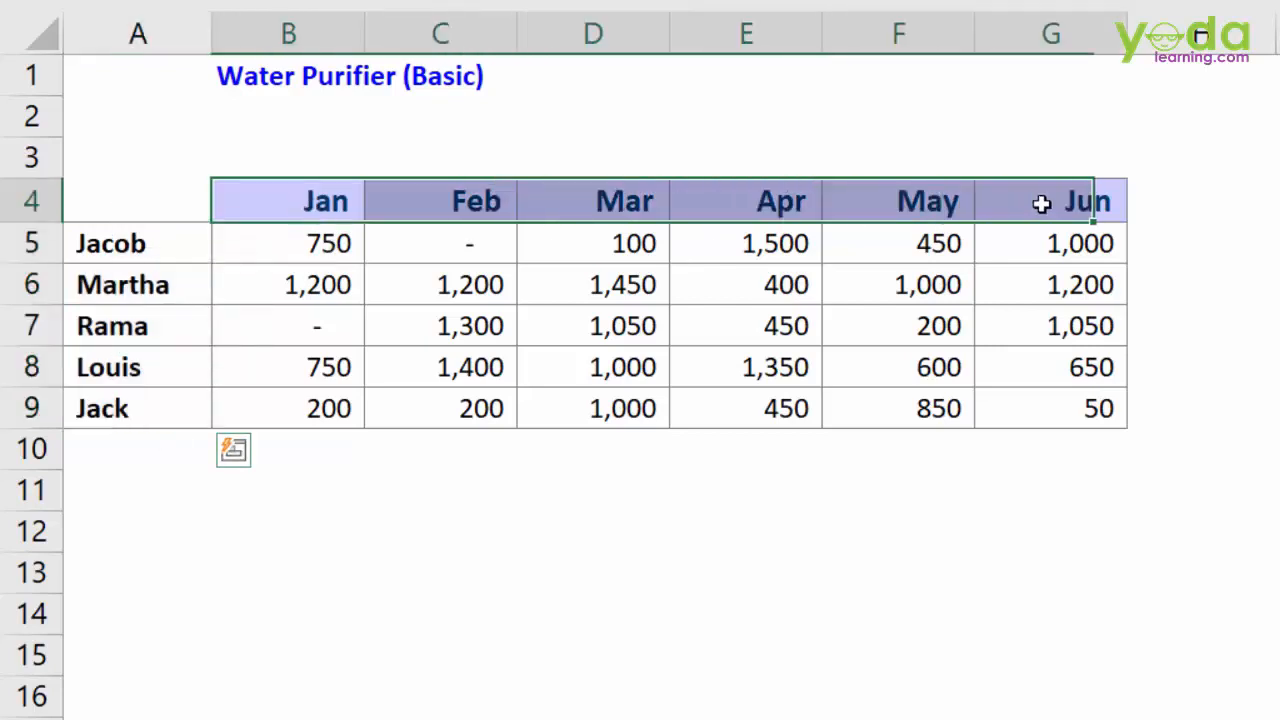
left_click_drag(307, 250, 1053, 415)
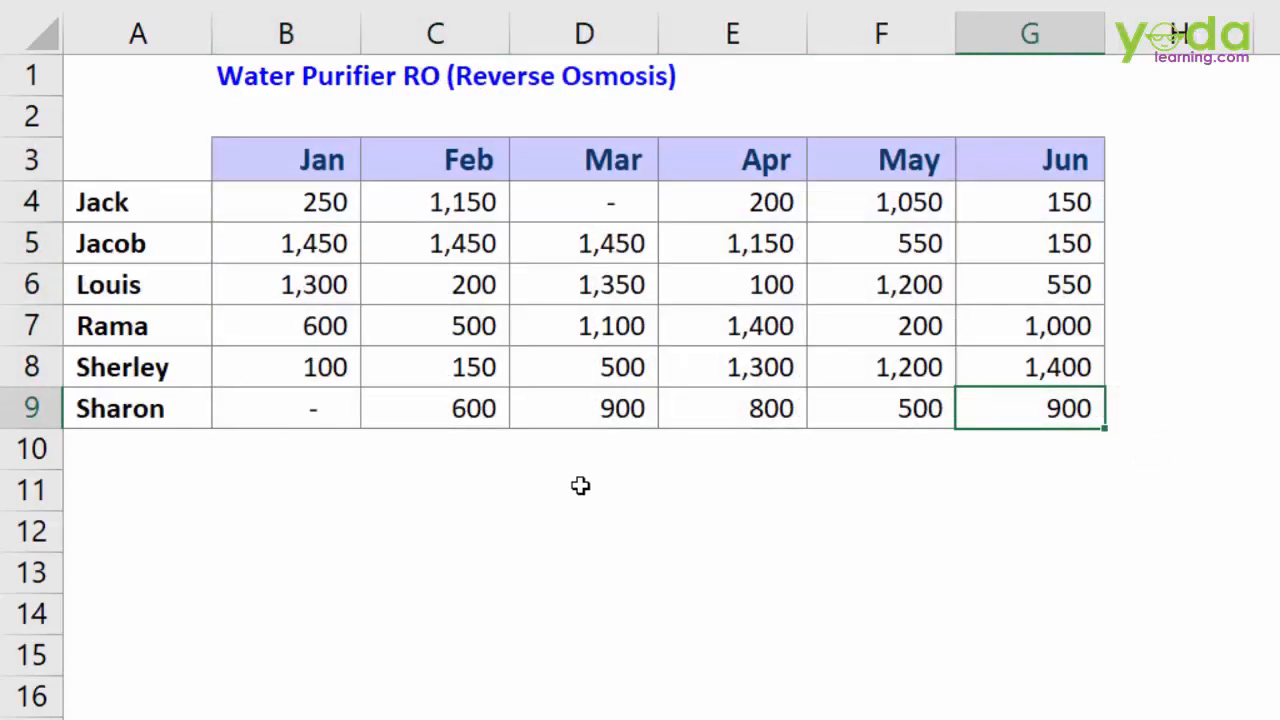
left_click_drag(137, 202, 137, 406)
left_click_drag(153, 211, 126, 408)
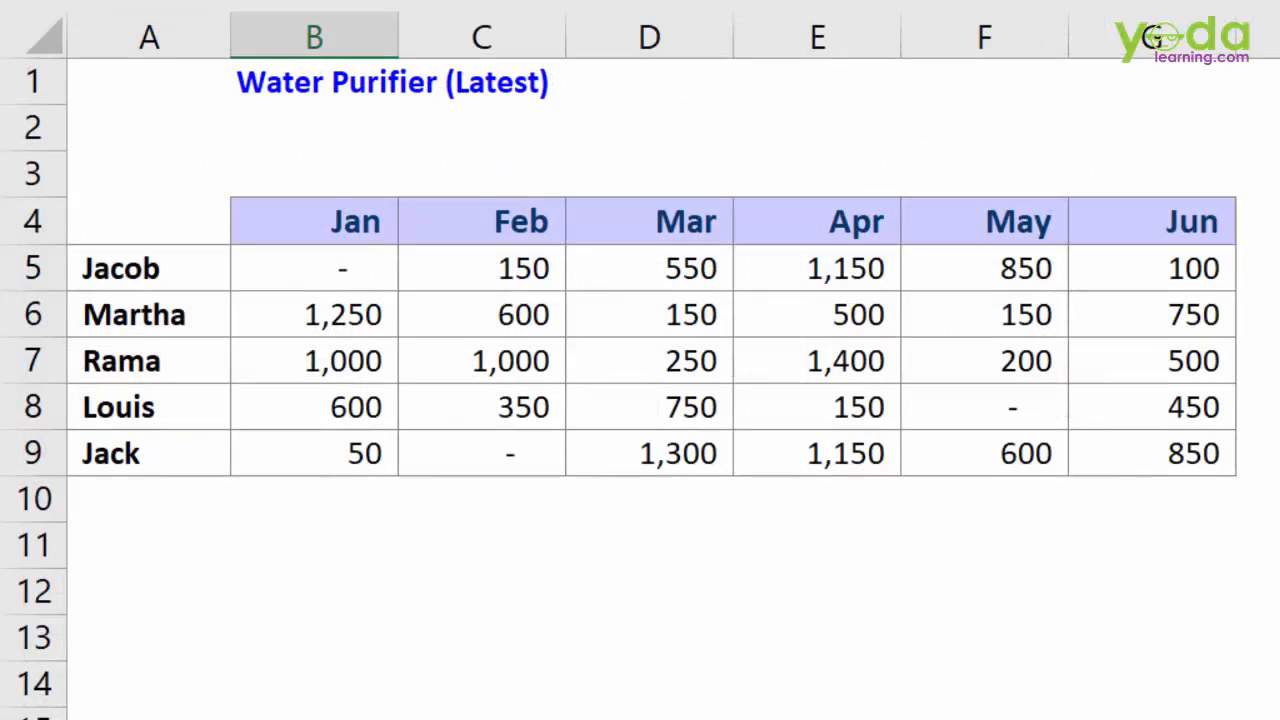
left_click_drag(125, 272, 132, 448)
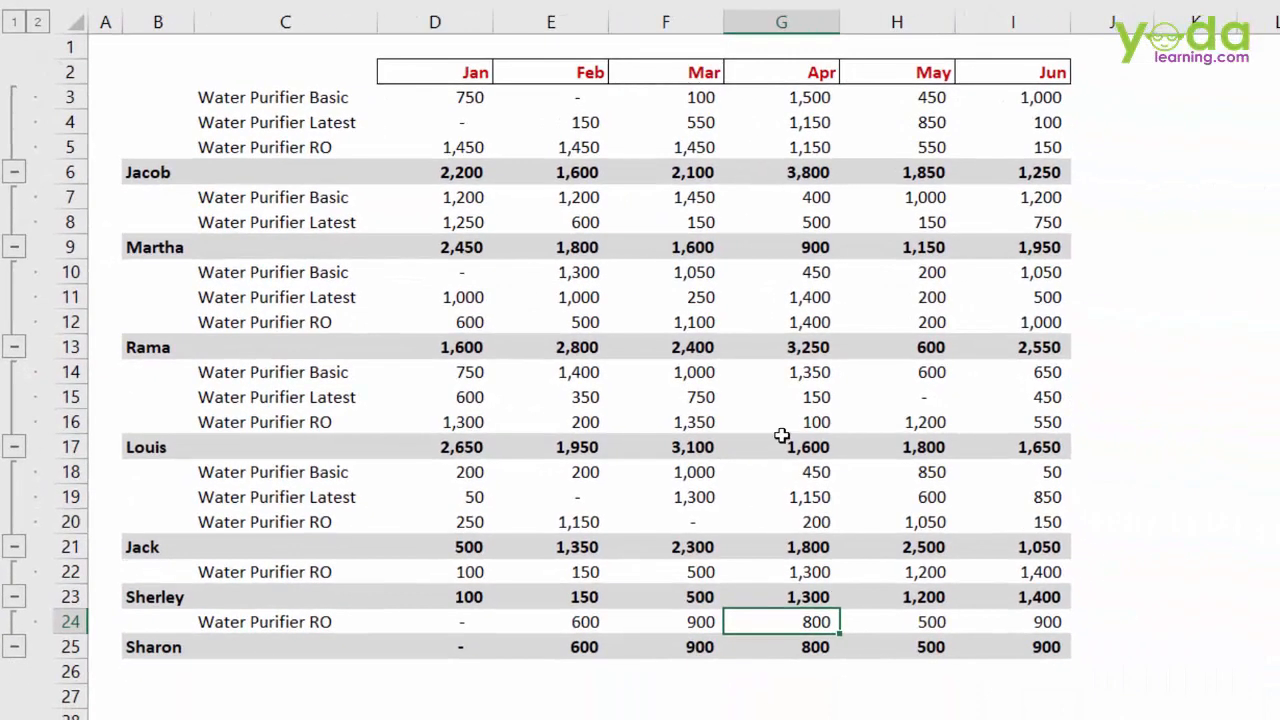
Examine the first salesperson's product rows and their January to March values on the Solution sheet.
left_click(160, 177)
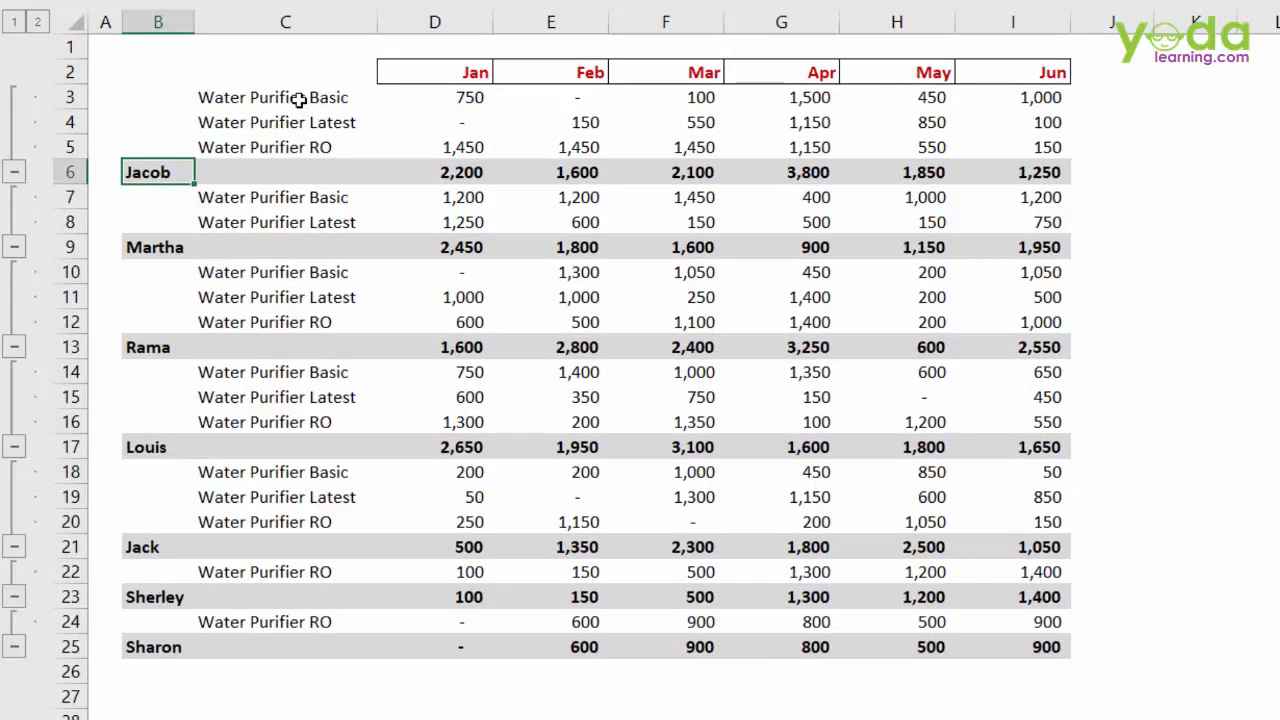
left_click_drag(297, 97, 290, 143)
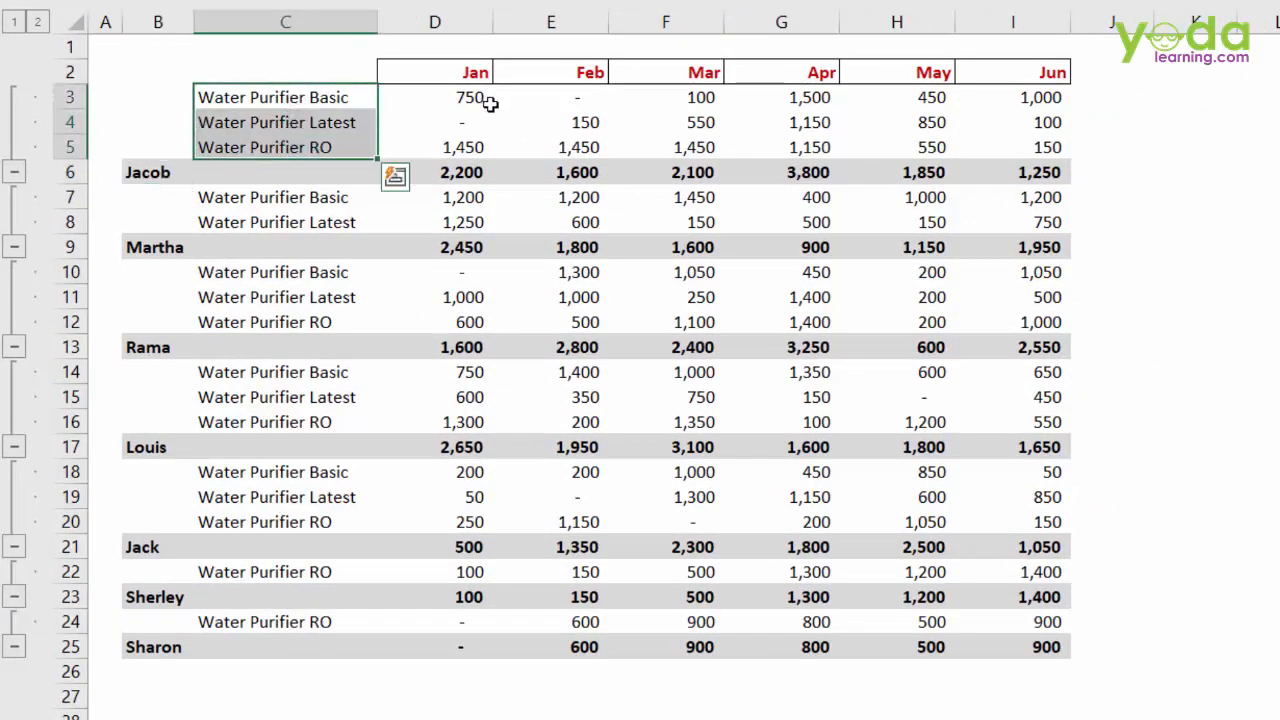
left_click_drag(472, 100, 465, 145)
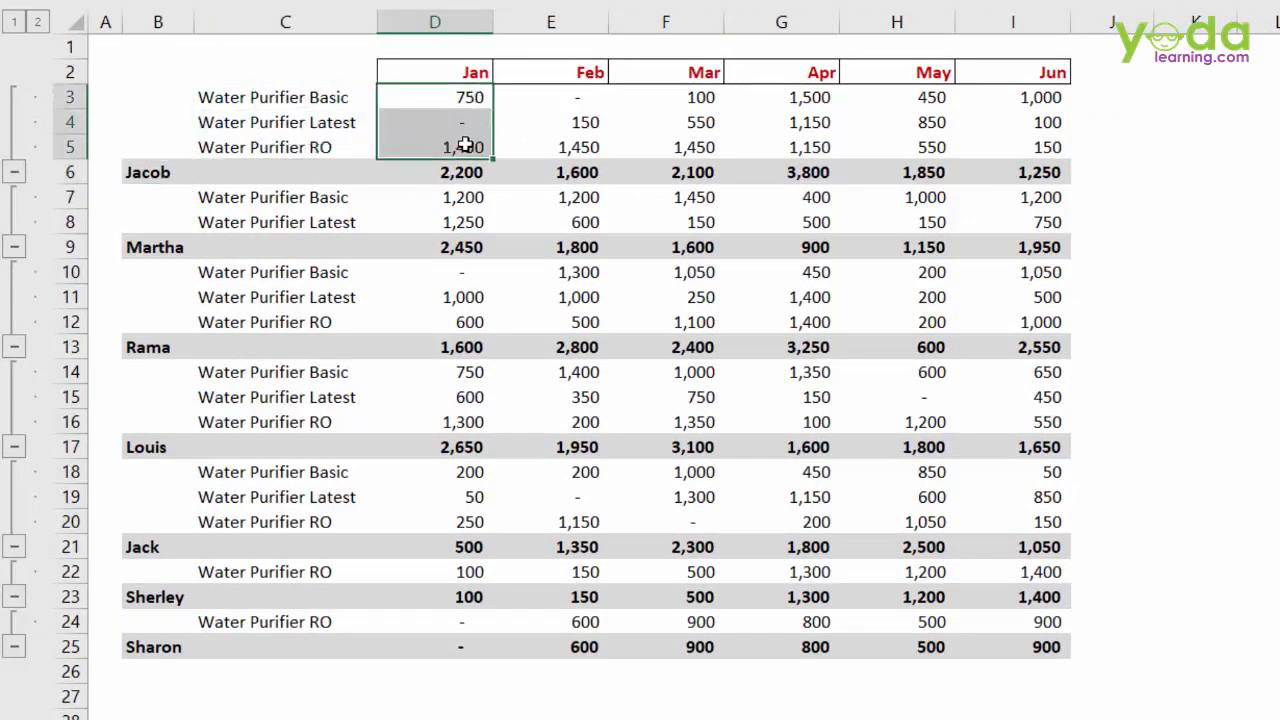
left_click_drag(569, 88, 575, 145)
left_click_drag(690, 100, 725, 142)
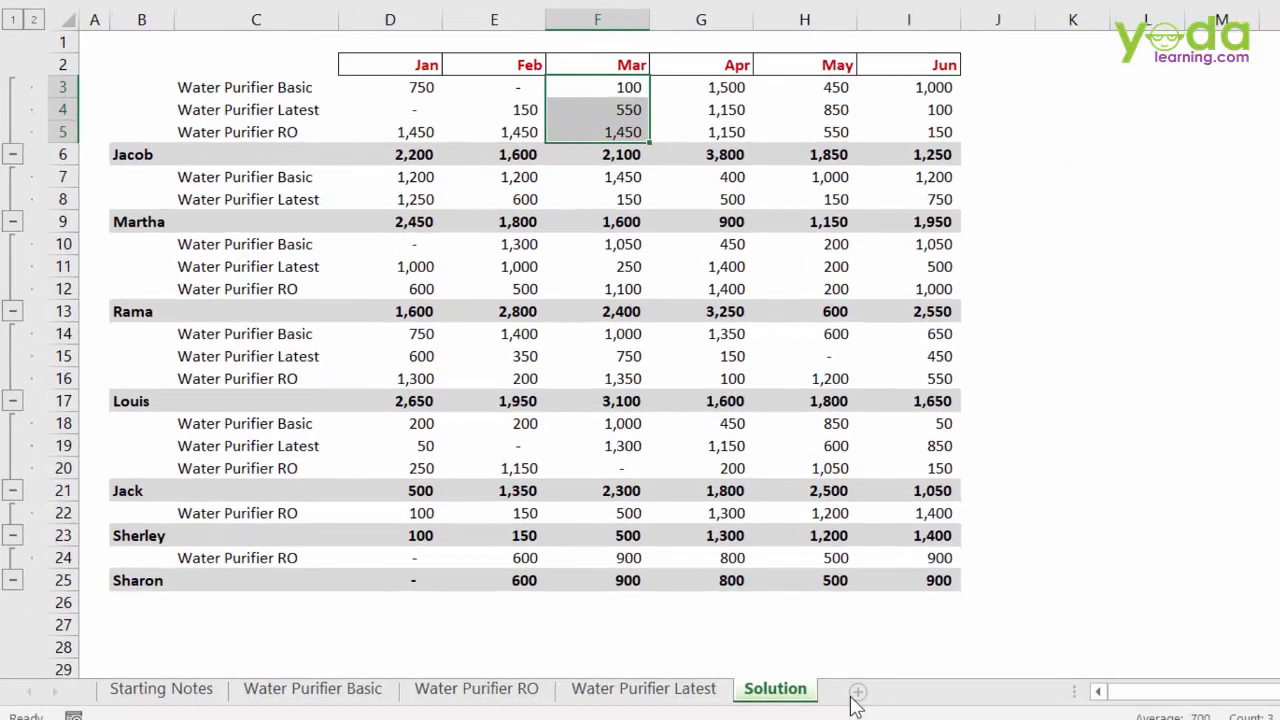
Add a new worksheet and start a Consolidate at cell B3 using the Sum function.
left_click(852, 691)
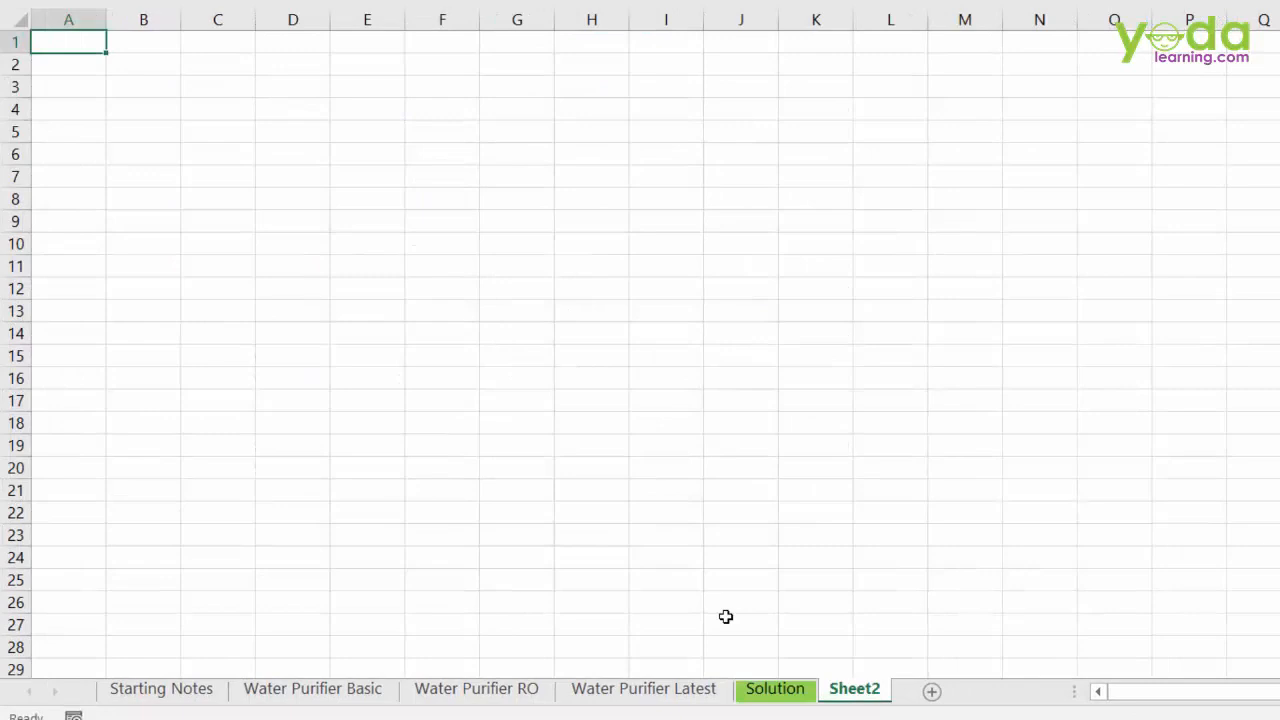
left_click(170, 89)
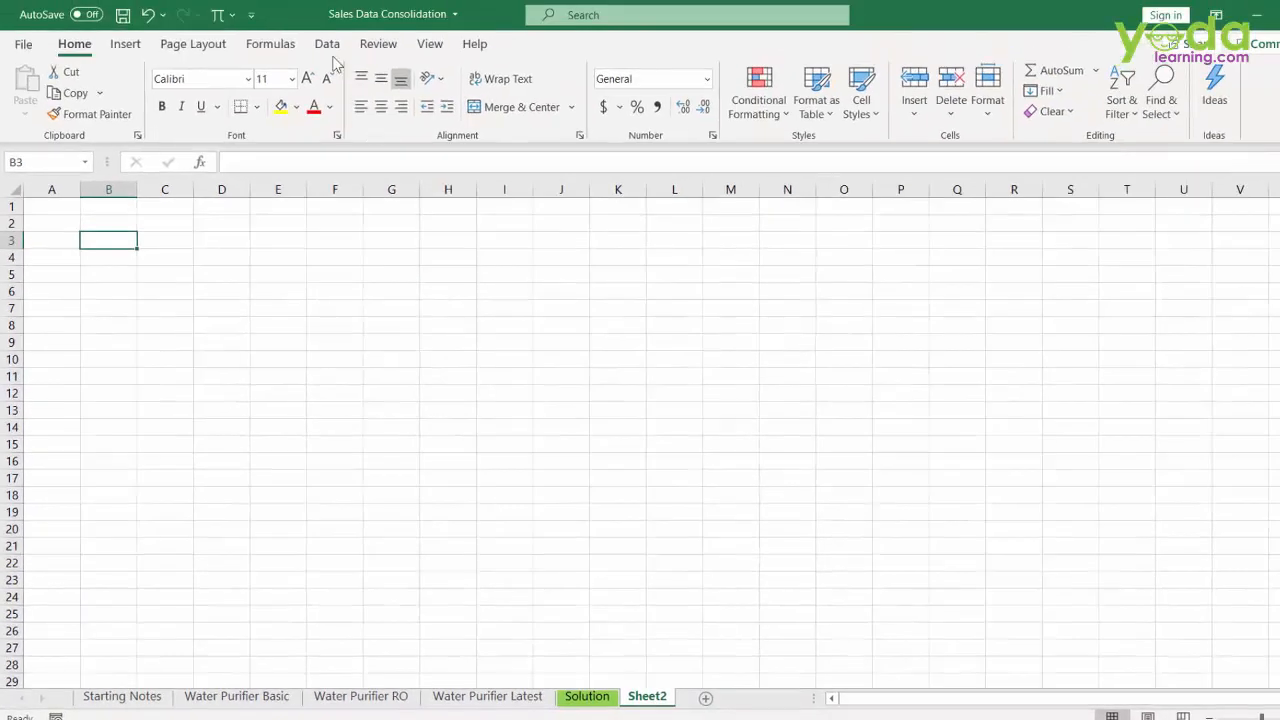
left_click(327, 44)
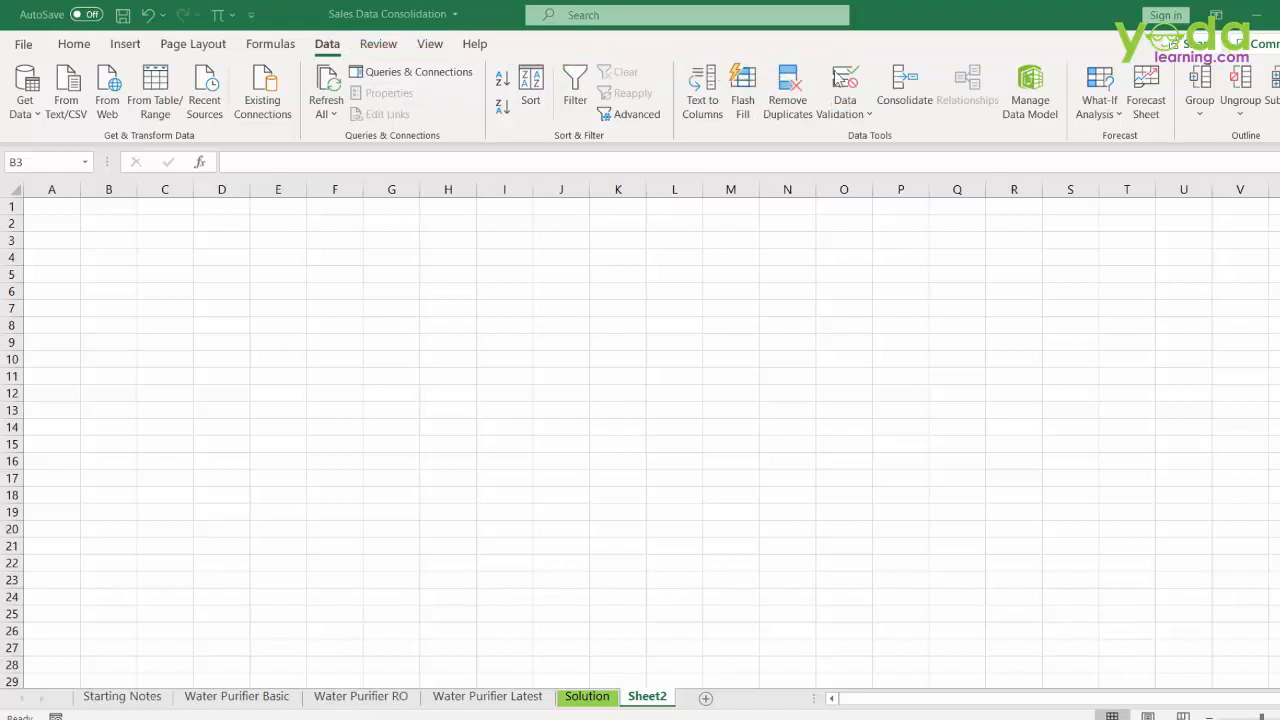
left_click(904, 100)
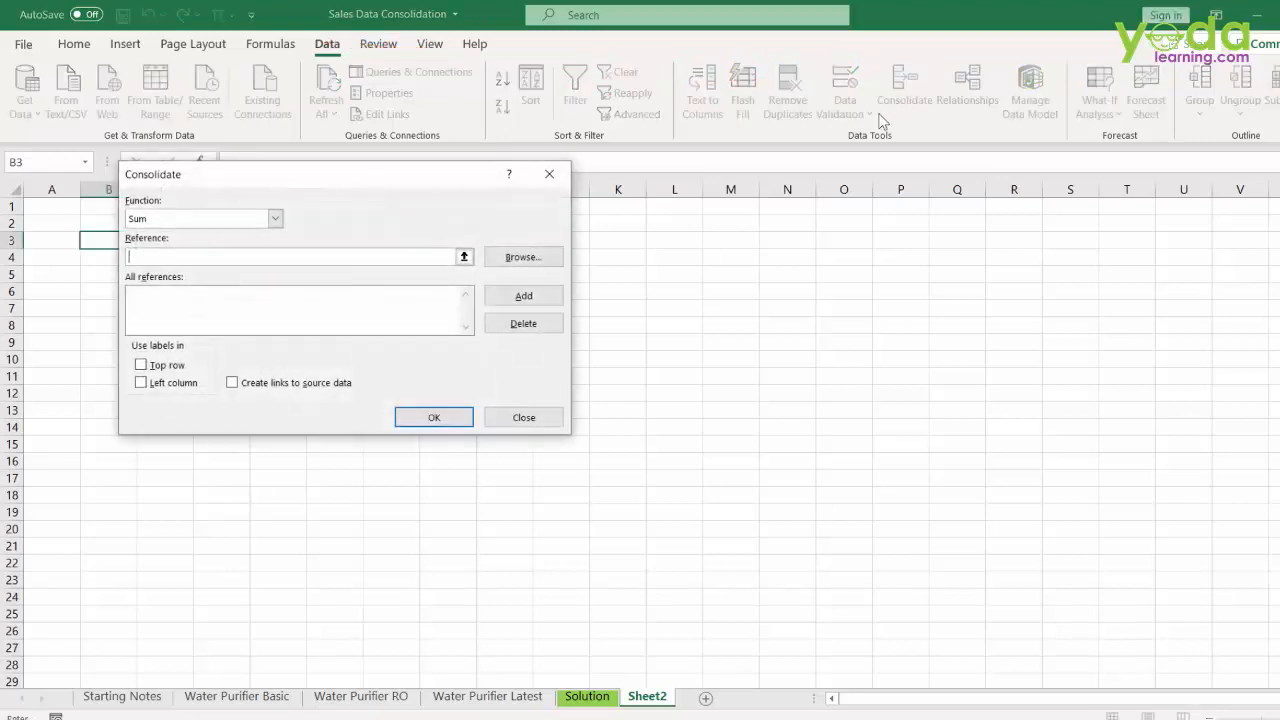
left_click(272, 219)
left_click(272, 219)
left_click(270, 219)
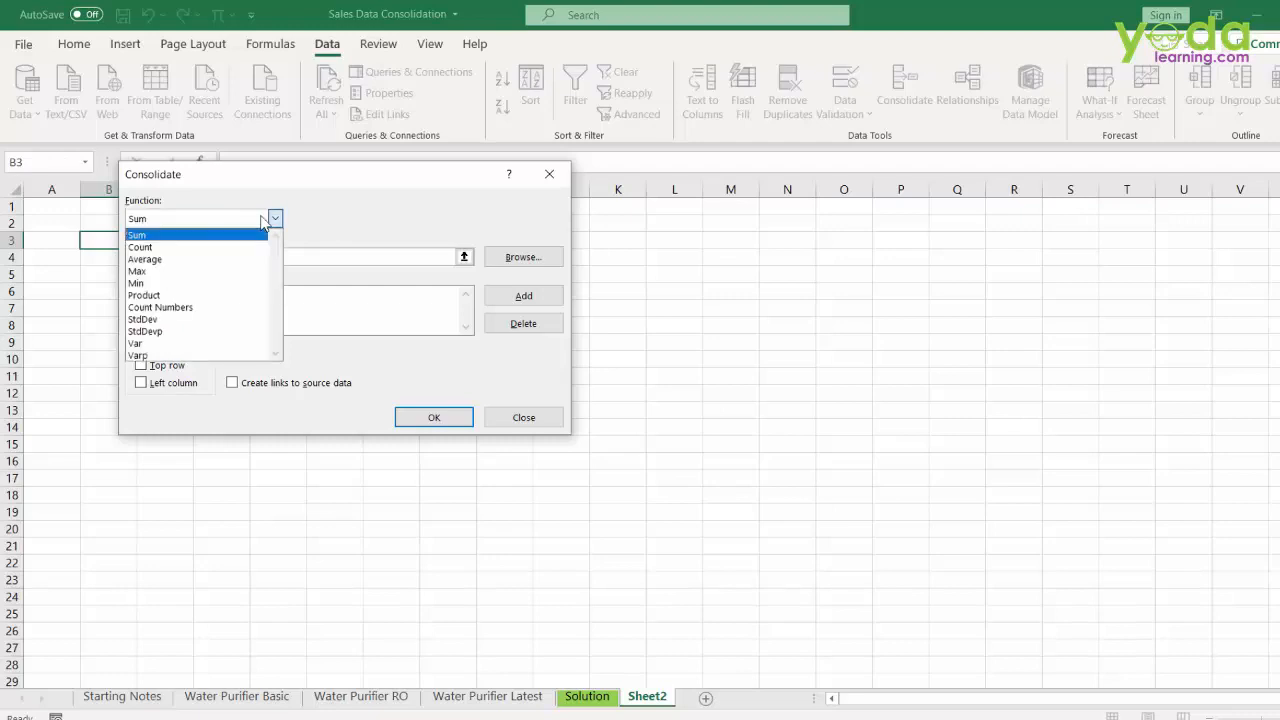
left_click(156, 236)
Add the range A4:G9 of the Water Purifier Basic sheet as a consolidation reference.
left_click(153, 255)
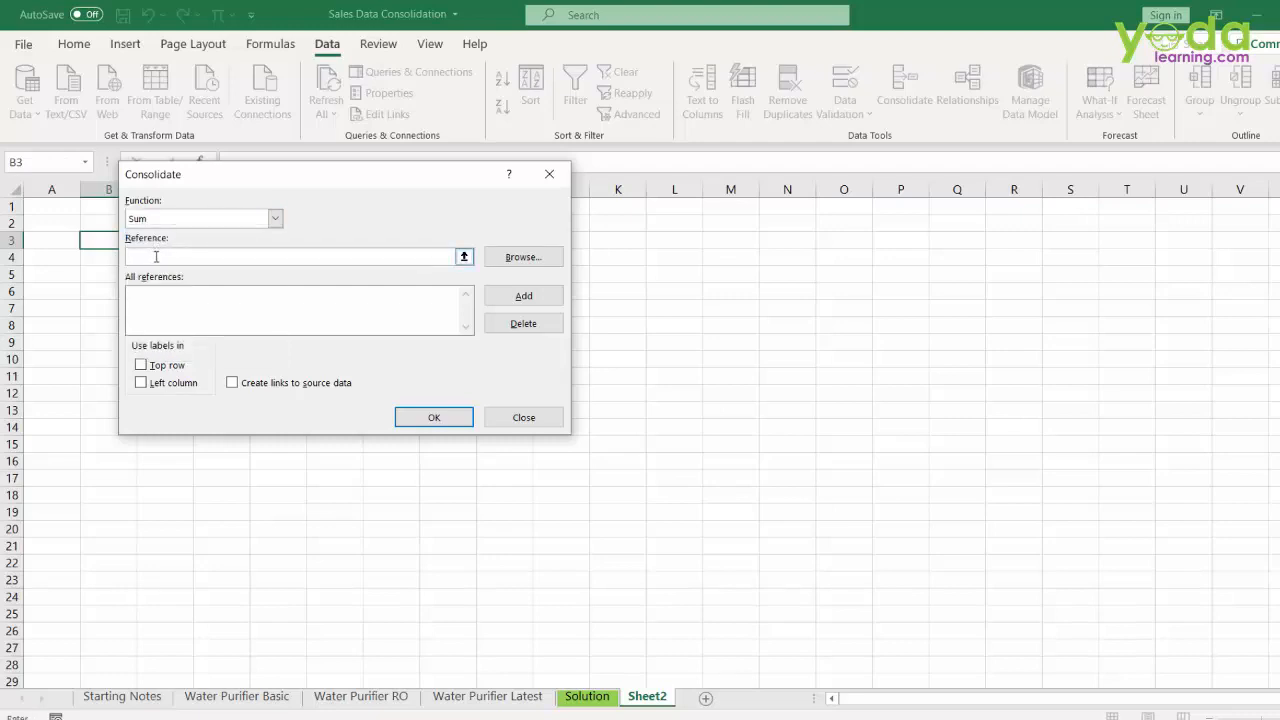
left_click(220, 700)
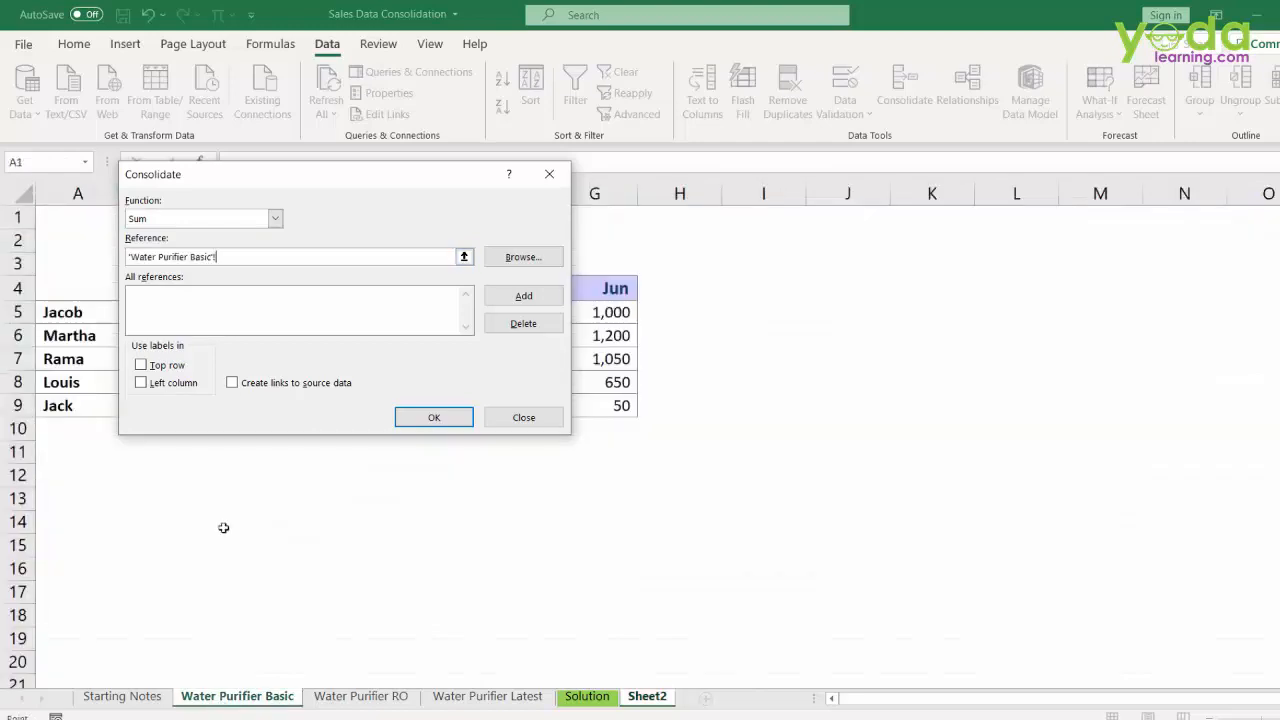
left_click_drag(237, 177, 584, 124)
mouse_move(86, 279)
left_mouse_down()
mouse_move(606, 403)
mouse_move(571, 405)
mouse_move(586, 408)
mouse_move(371, 328)
mouse_move(95, 286)
mouse_move(95, 263)
mouse_move(87, 333)
mouse_move(90, 293)
left_mouse_up()
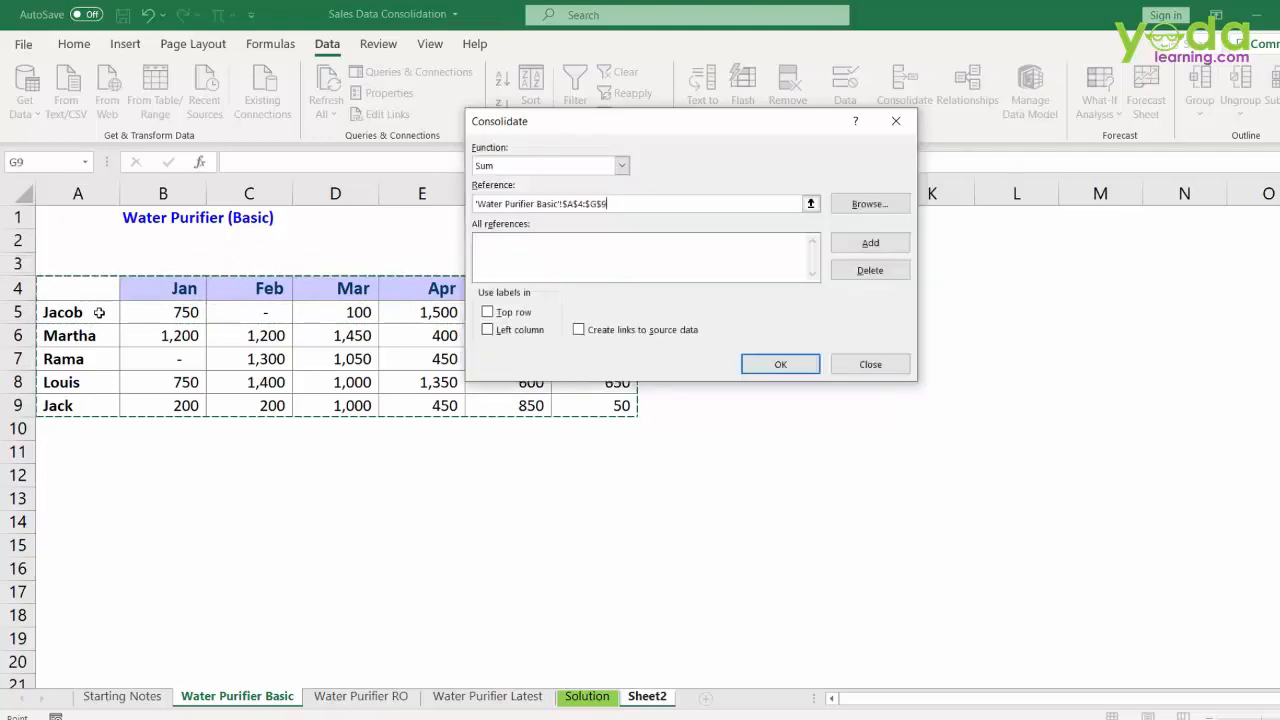
left_click(884, 248)
mouse_move(468, 215)
left_mouse_down()
mouse_move(732, 297)
mouse_move(827, 291)
left_mouse_up()
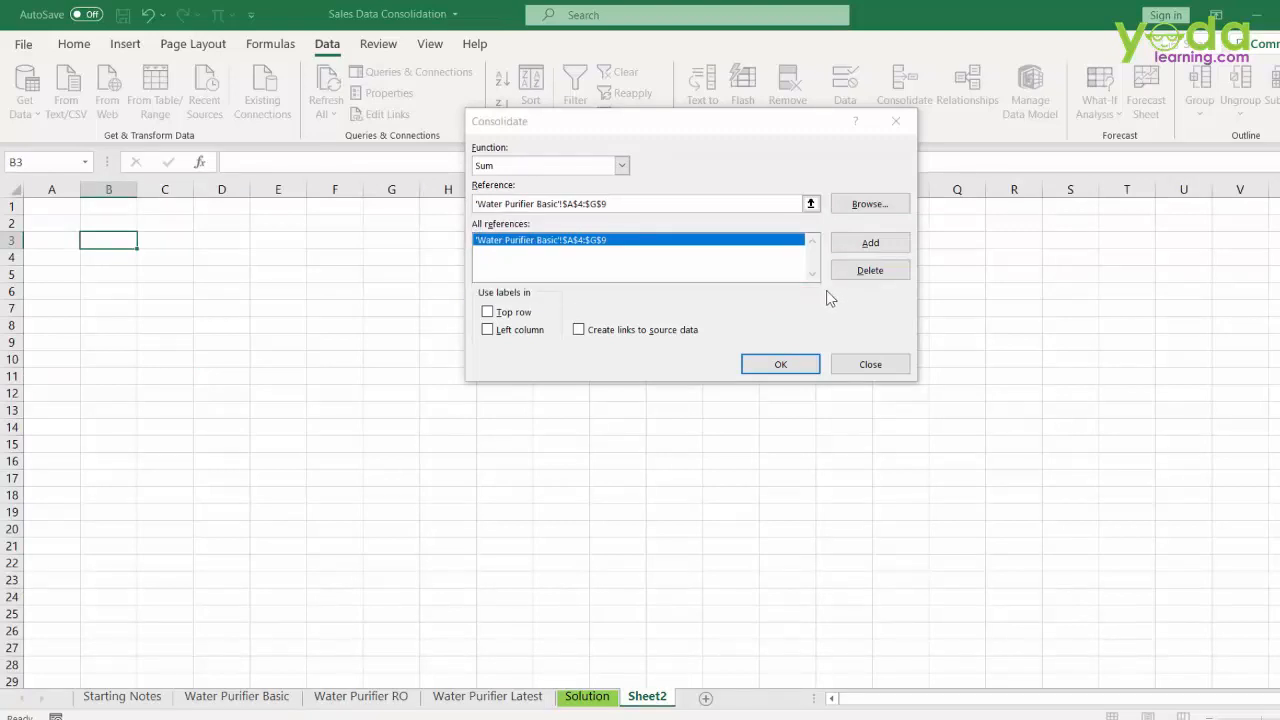
Clear the reference entry and add the range A3:G9 of the Water Purifier RO sheet to the references.
left_click(623, 203)
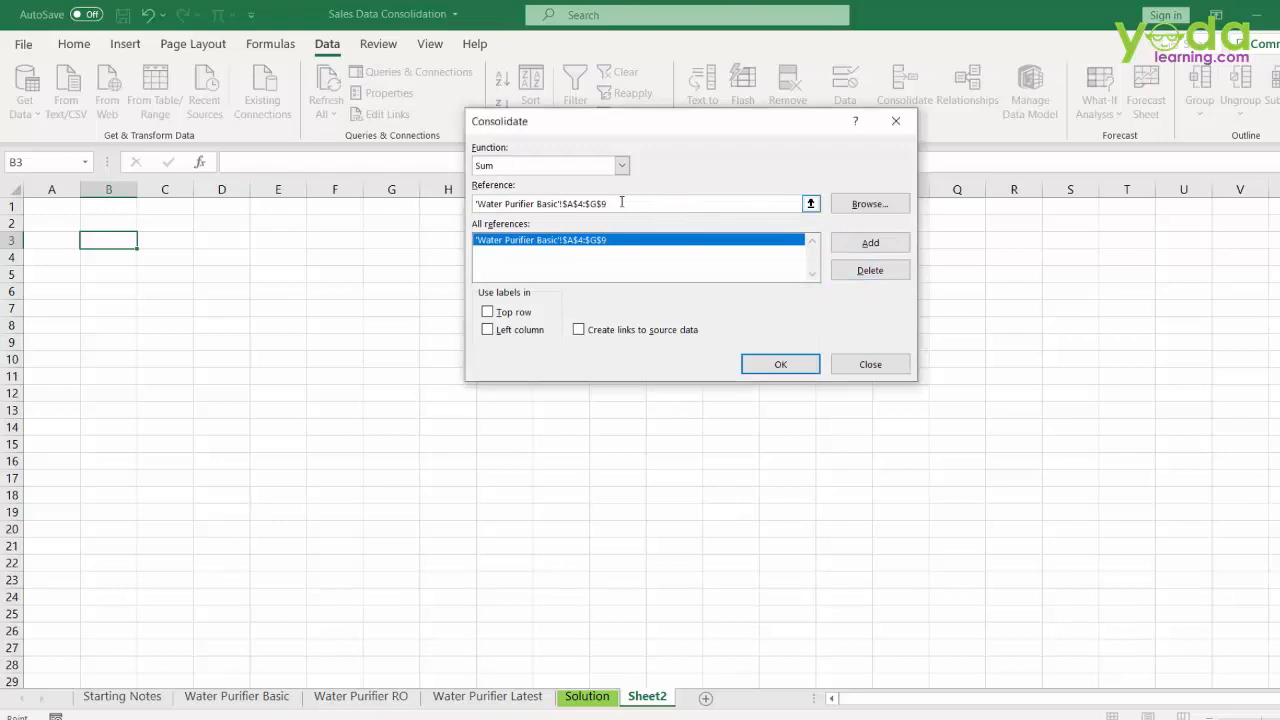
key("Delete")
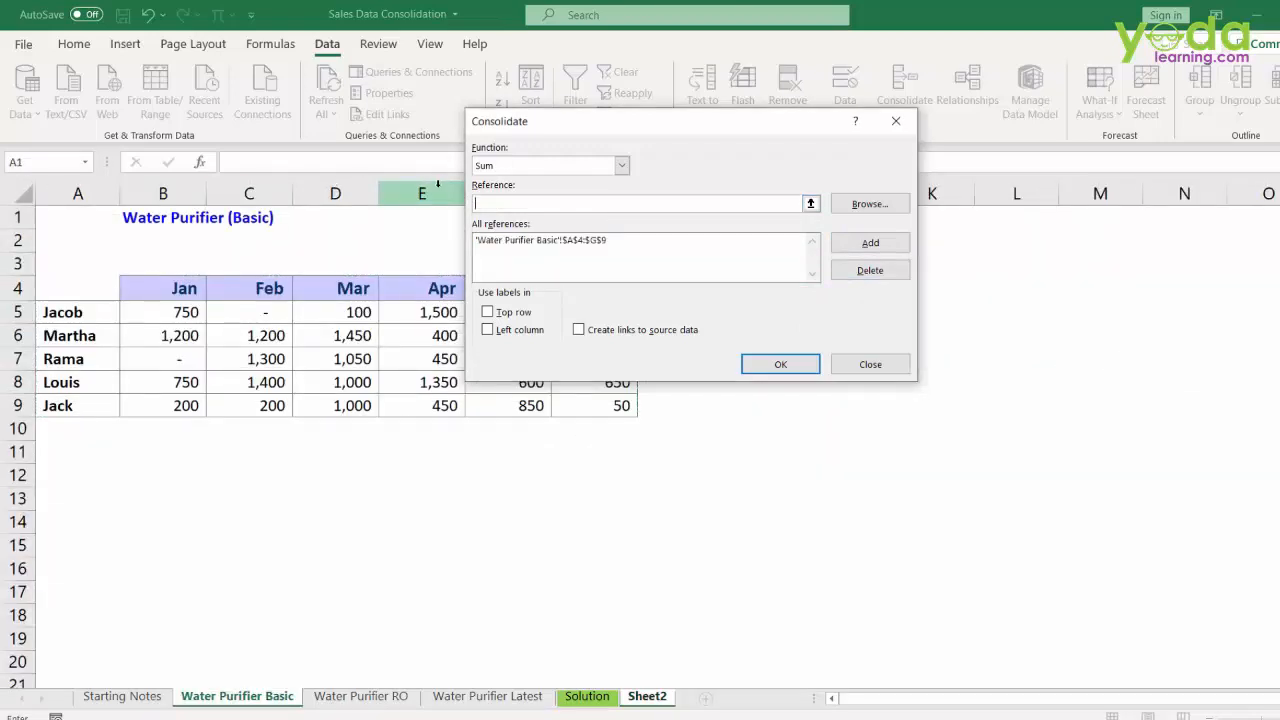
left_click(377, 699)
left_click_drag(100, 268, 573, 402)
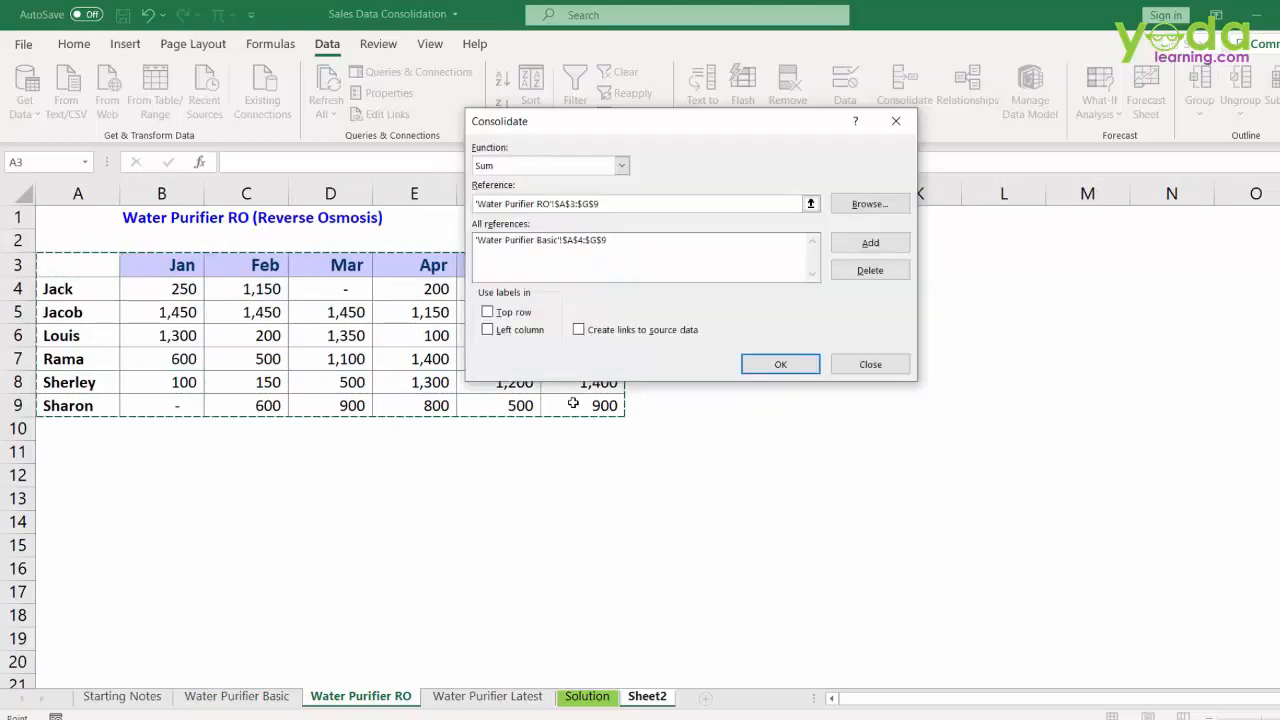
left_click(866, 244)
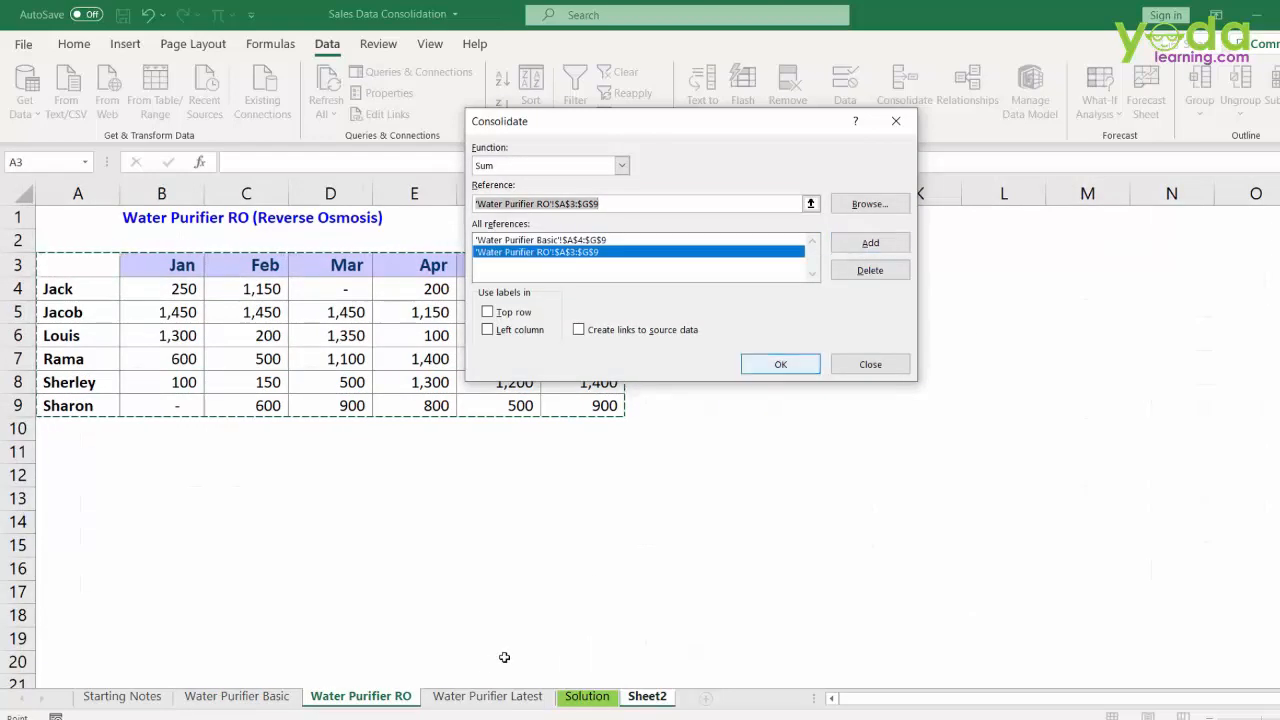
Add the range A4:G9 of the Water Purifier Latest sheet to the consolidation references.
left_click(476, 698)
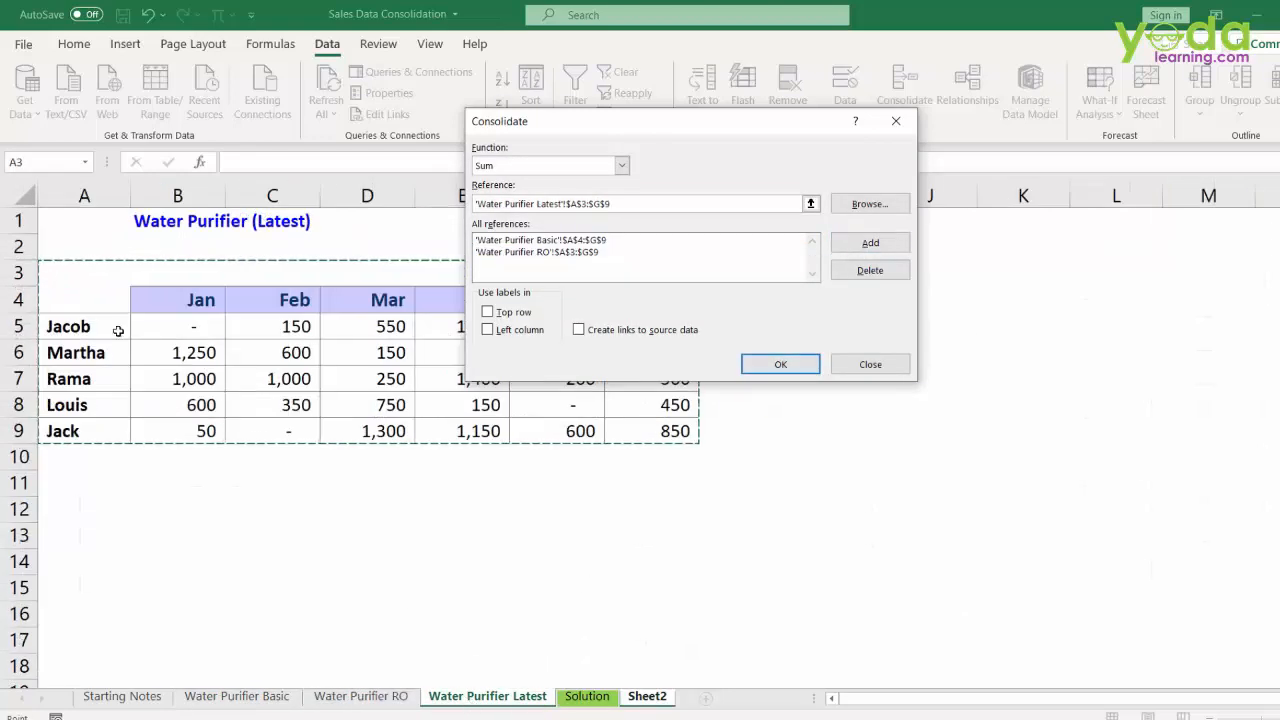
left_click_drag(84, 300, 660, 430)
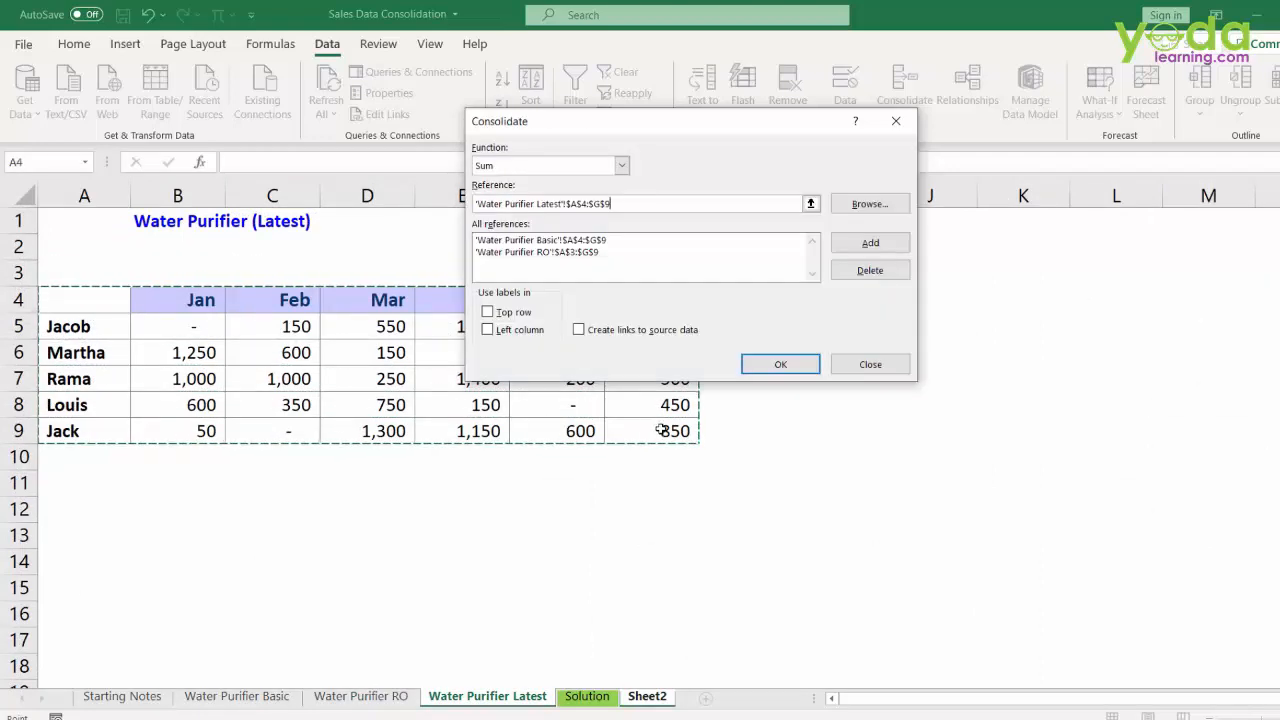
left_click(866, 246)
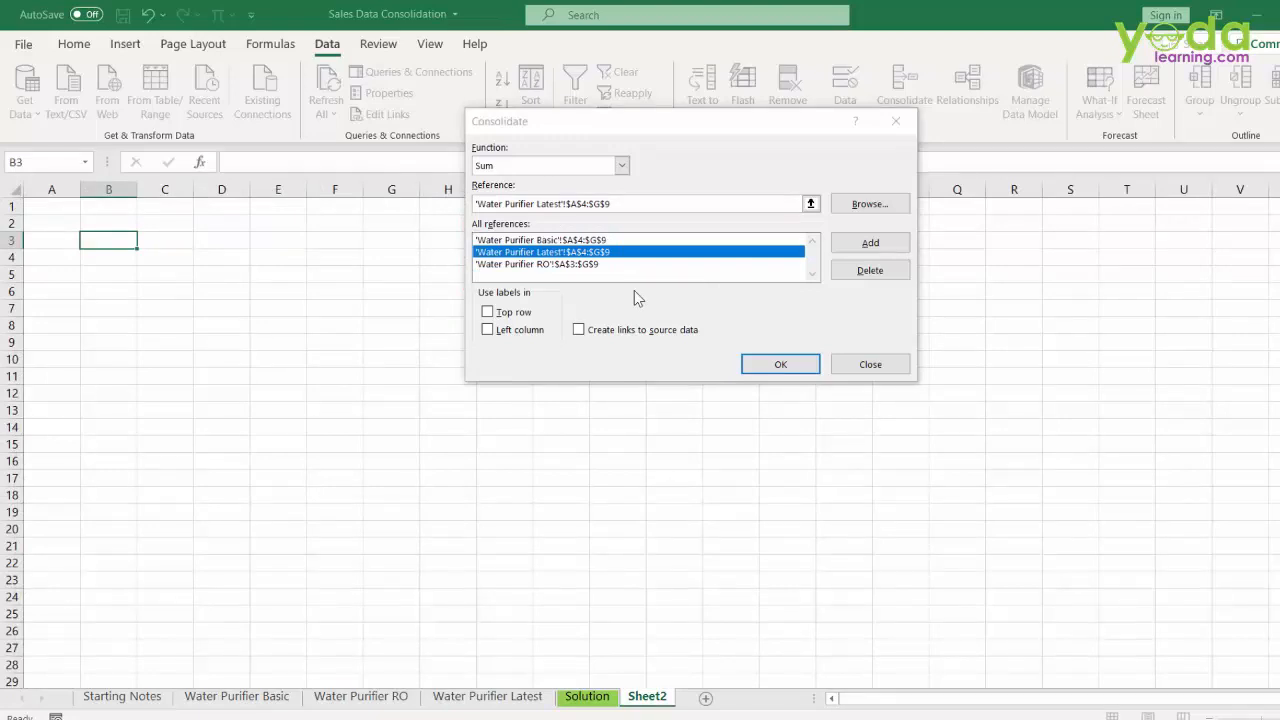
Use top row and left column labels, create links to source data, and run the consolidation.
left_click(488, 313)
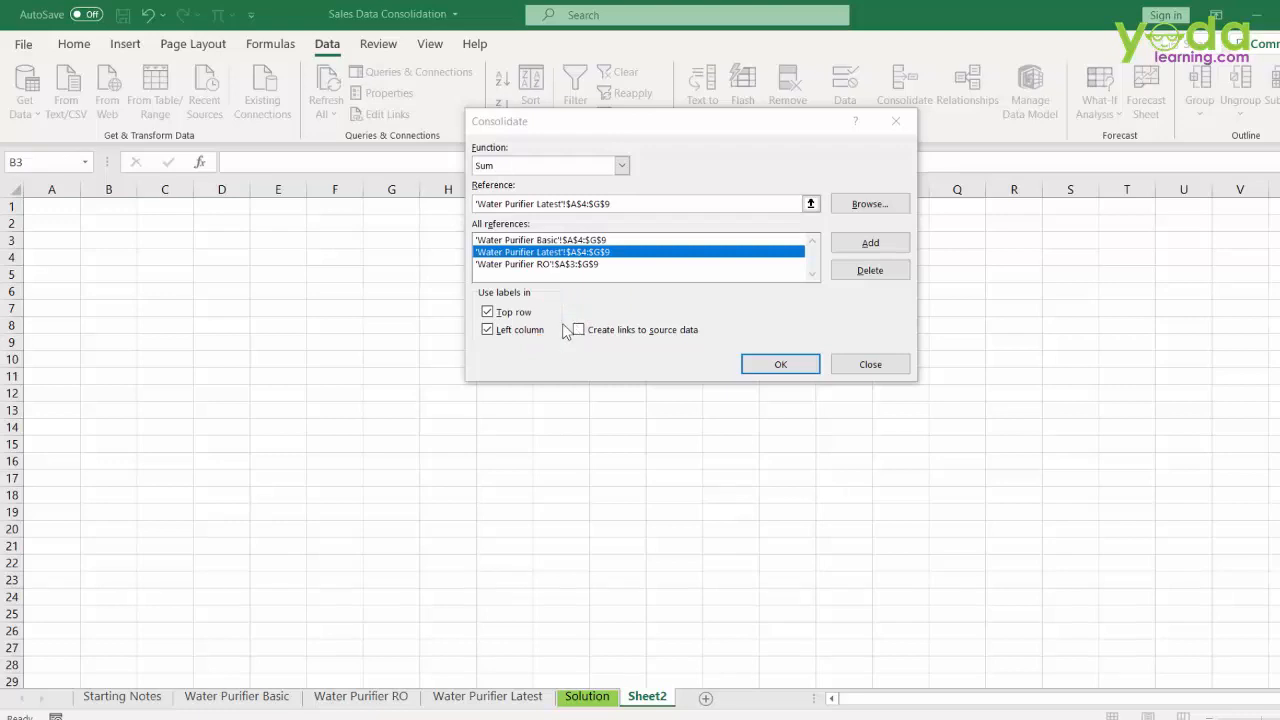
left_click(576, 331)
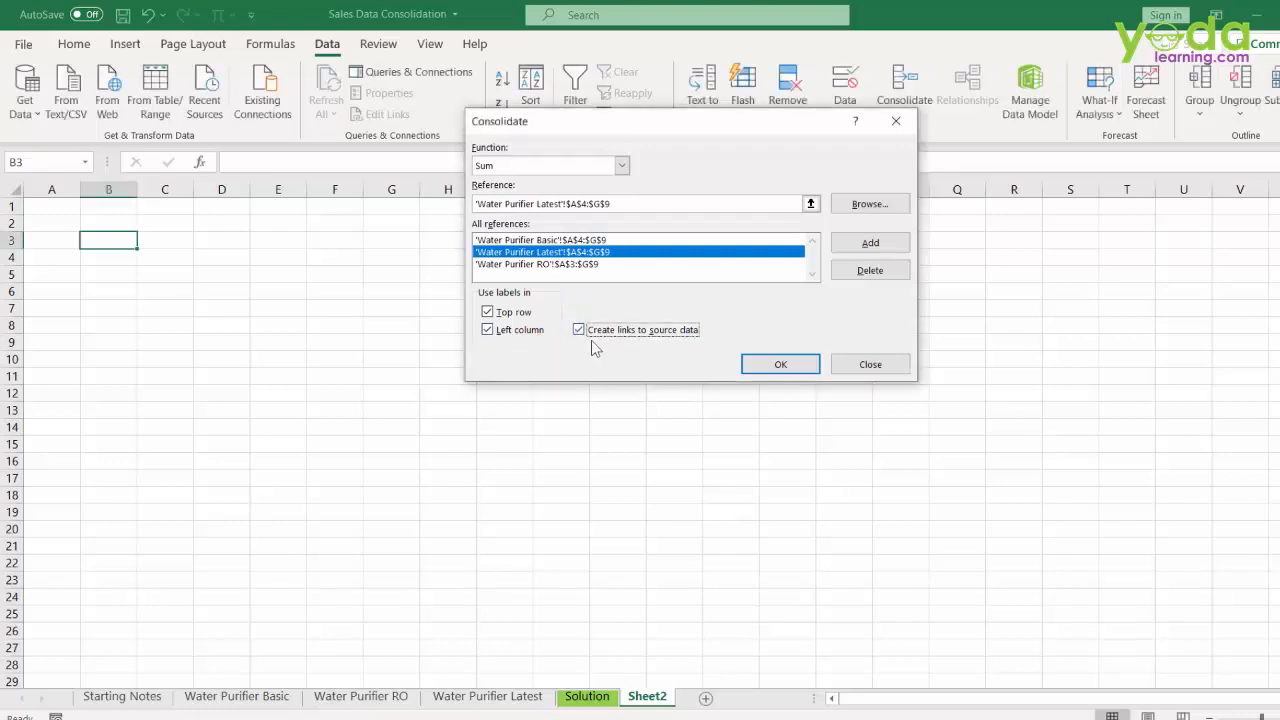
left_click(779, 366)
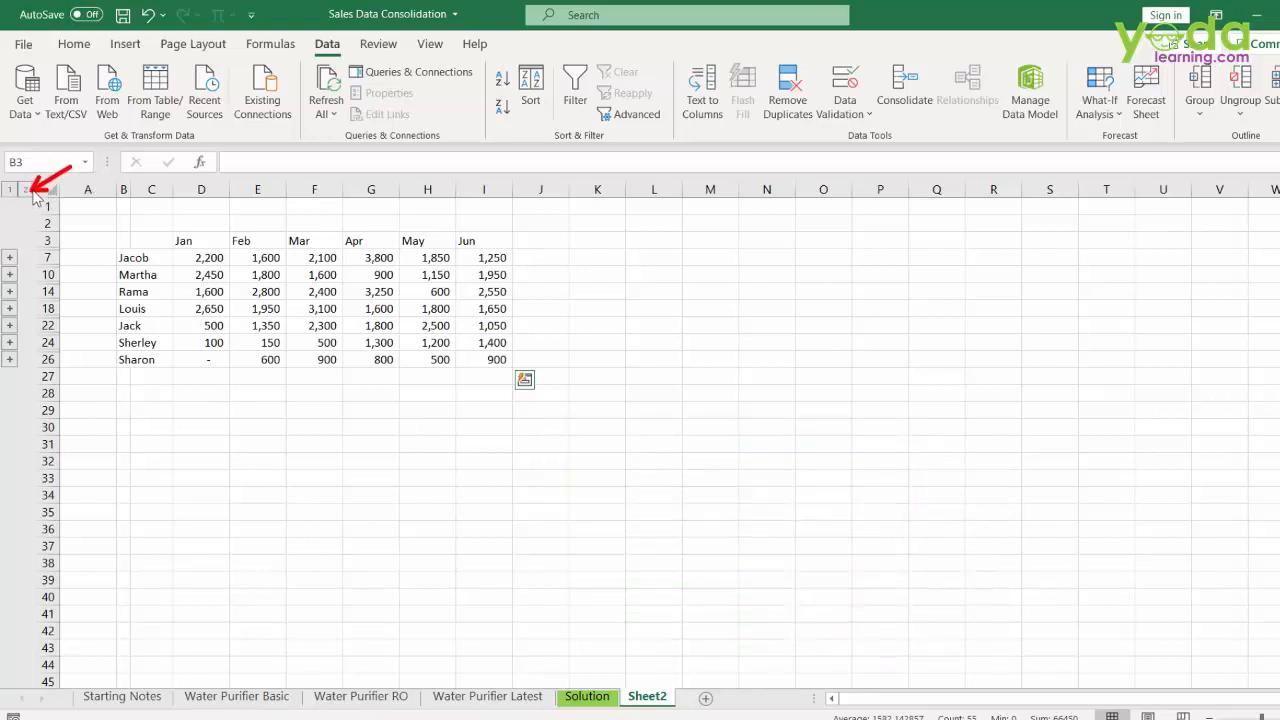
Expand the consolidated table to outline level 2 and widen columns C and B to fit their labels.
key("ctrl+a")
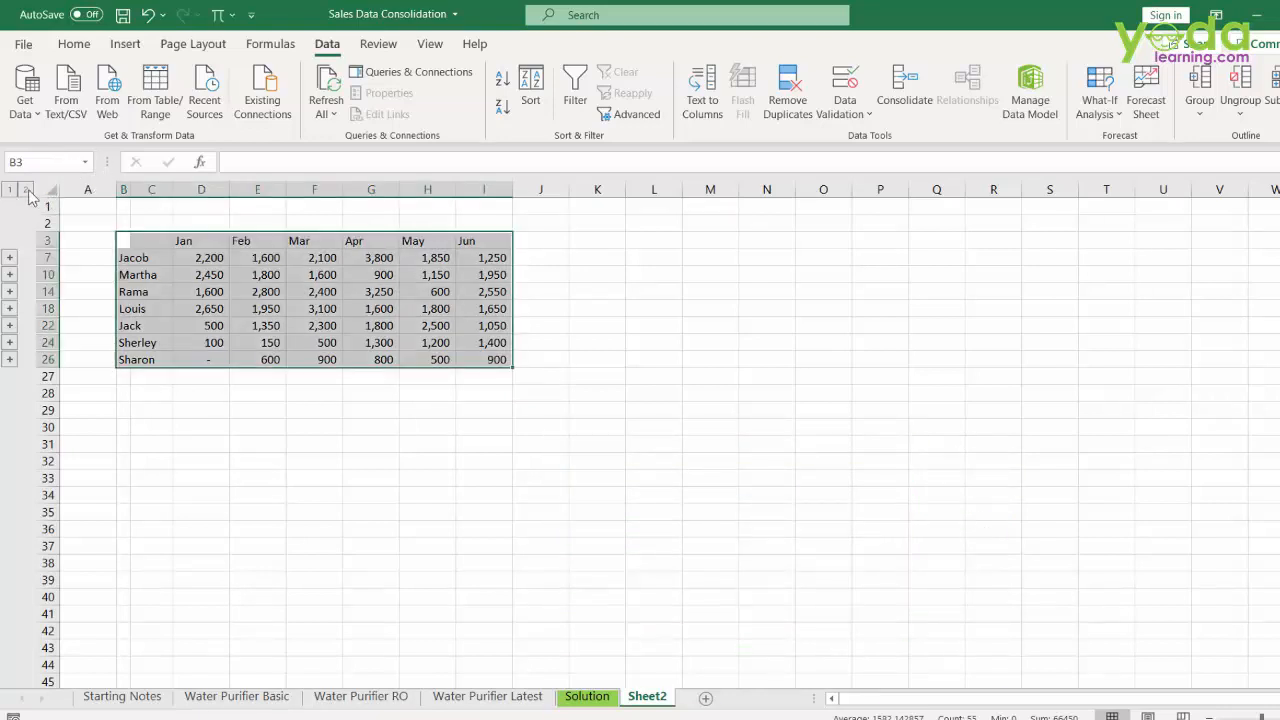
left_click(27, 191)
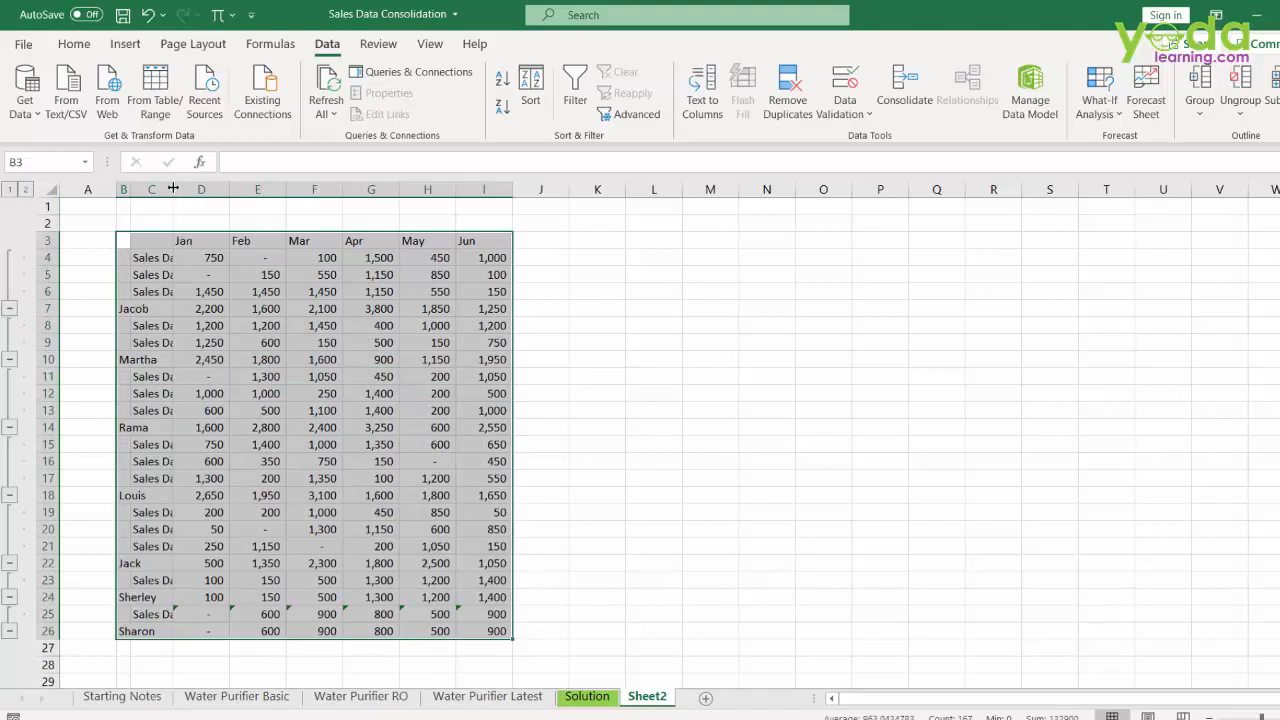
left_click_drag(172, 188, 277, 189)
left_click_drag(131, 189, 202, 189)
Examine the total formula in D7 and the source sheet references behind the January values in D4:D6.
left_click_drag(160, 308, 390, 308)
left_click(390, 308)
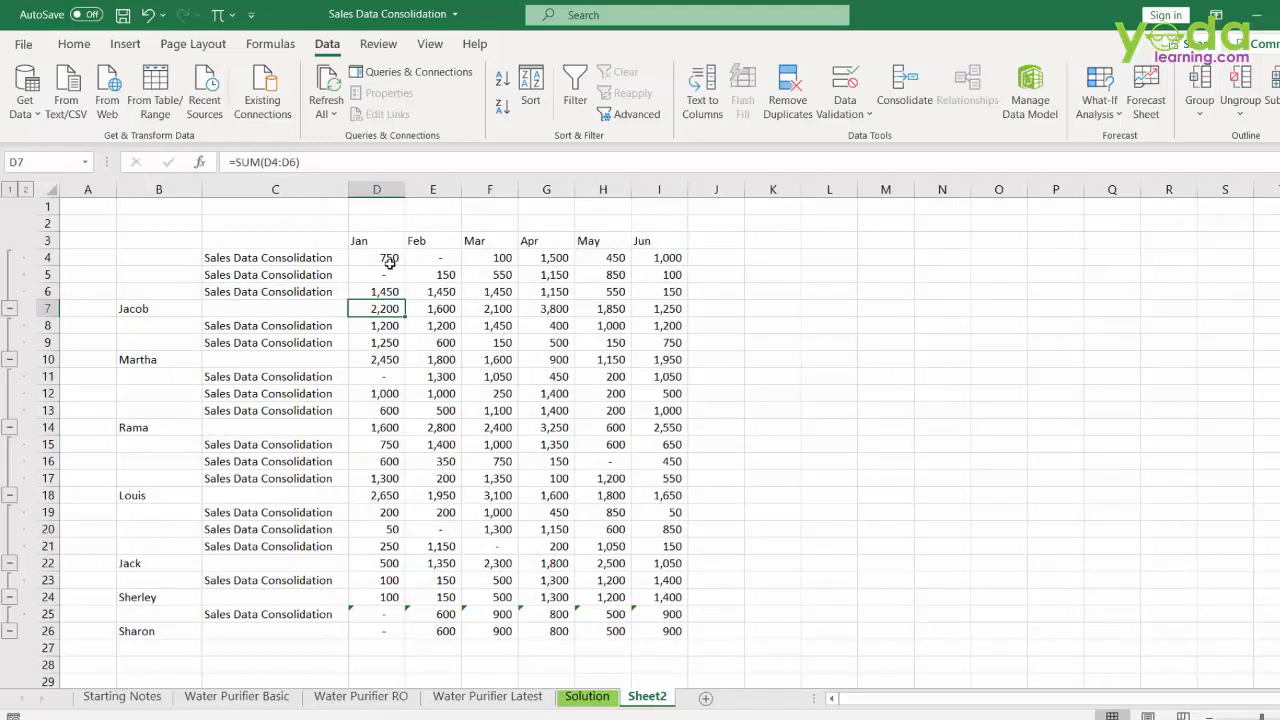
double_click(389, 259)
double_click(383, 273)
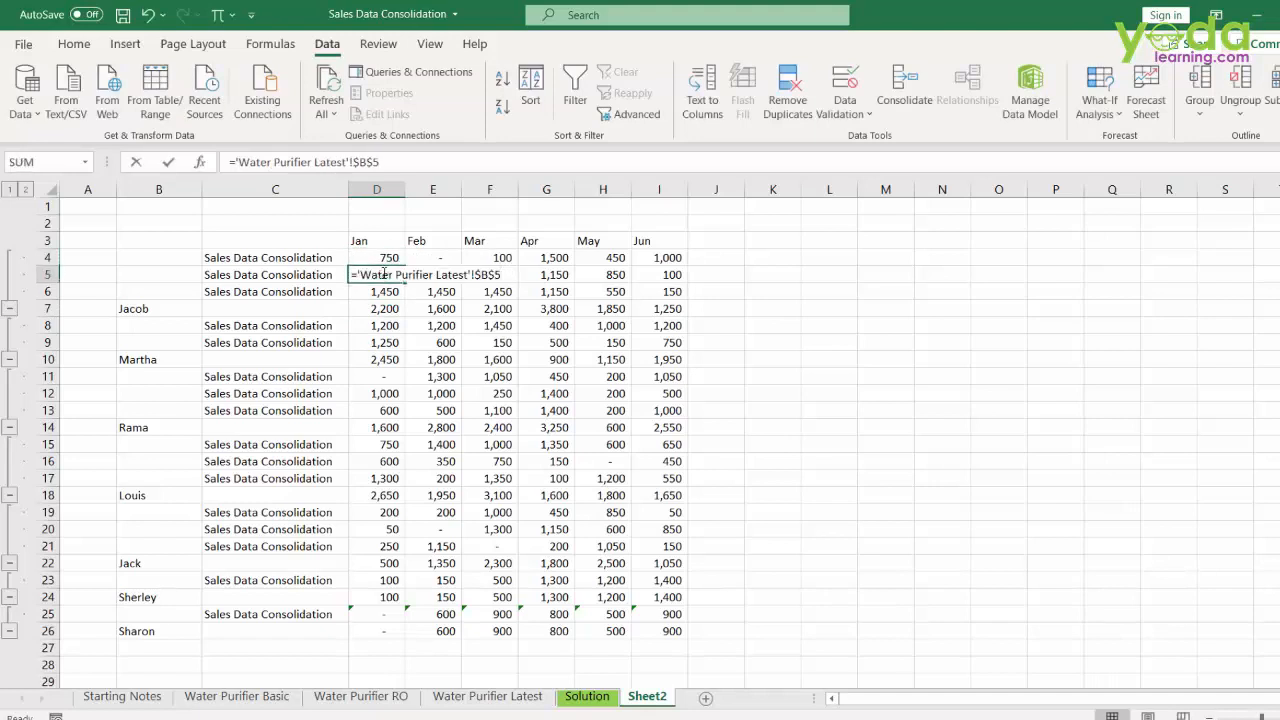
double_click(383, 291)
left_click_drag(364, 291, 481, 288)
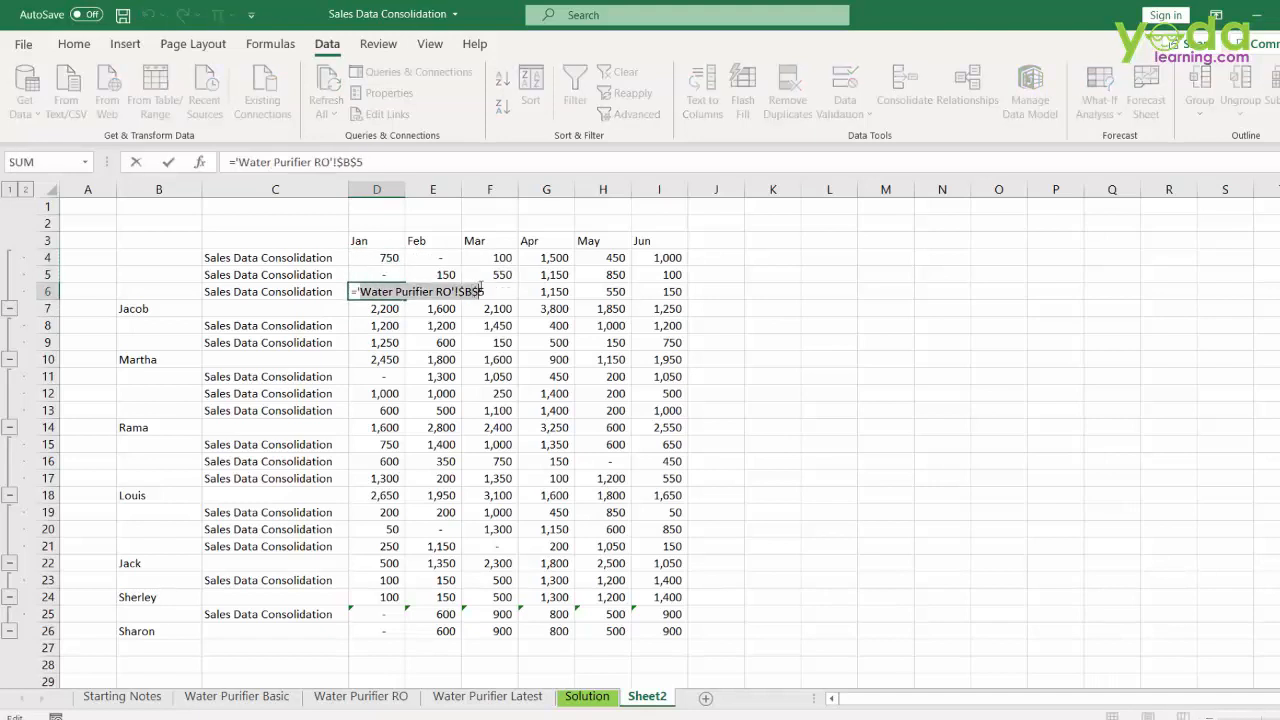
key("Escape")
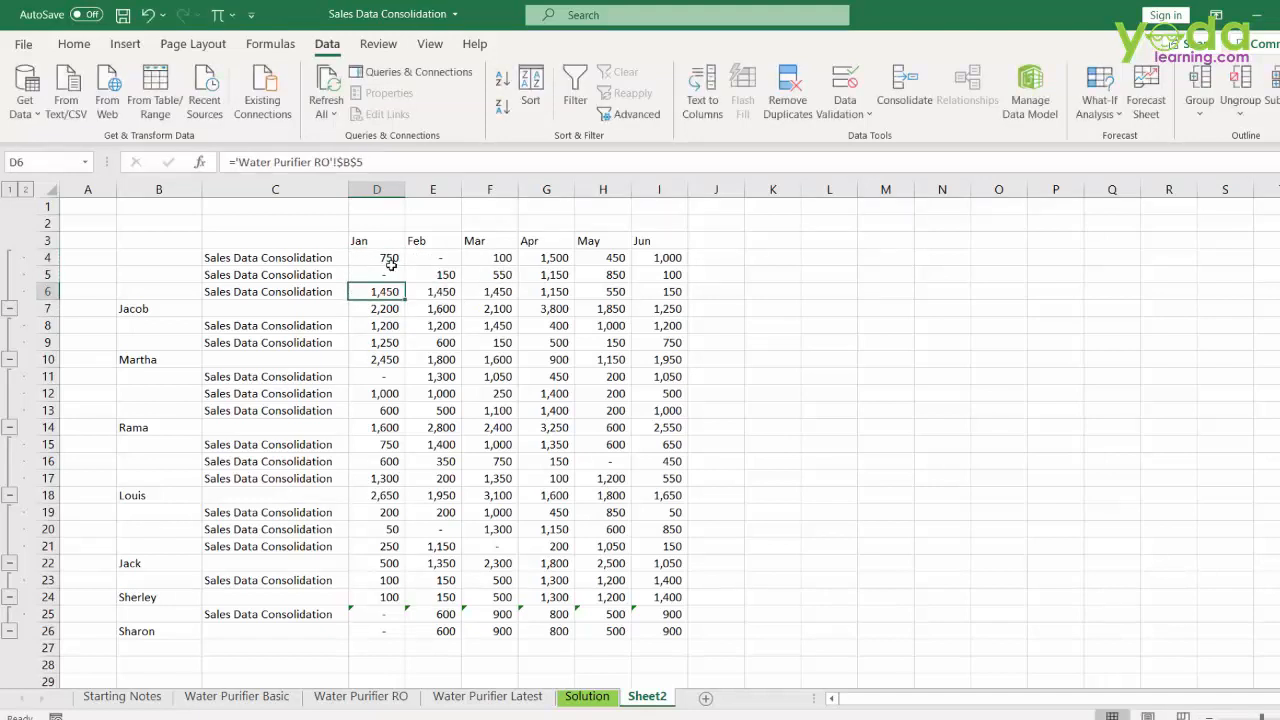
double_click(390, 262)
left_click_drag(359, 258, 470, 252)
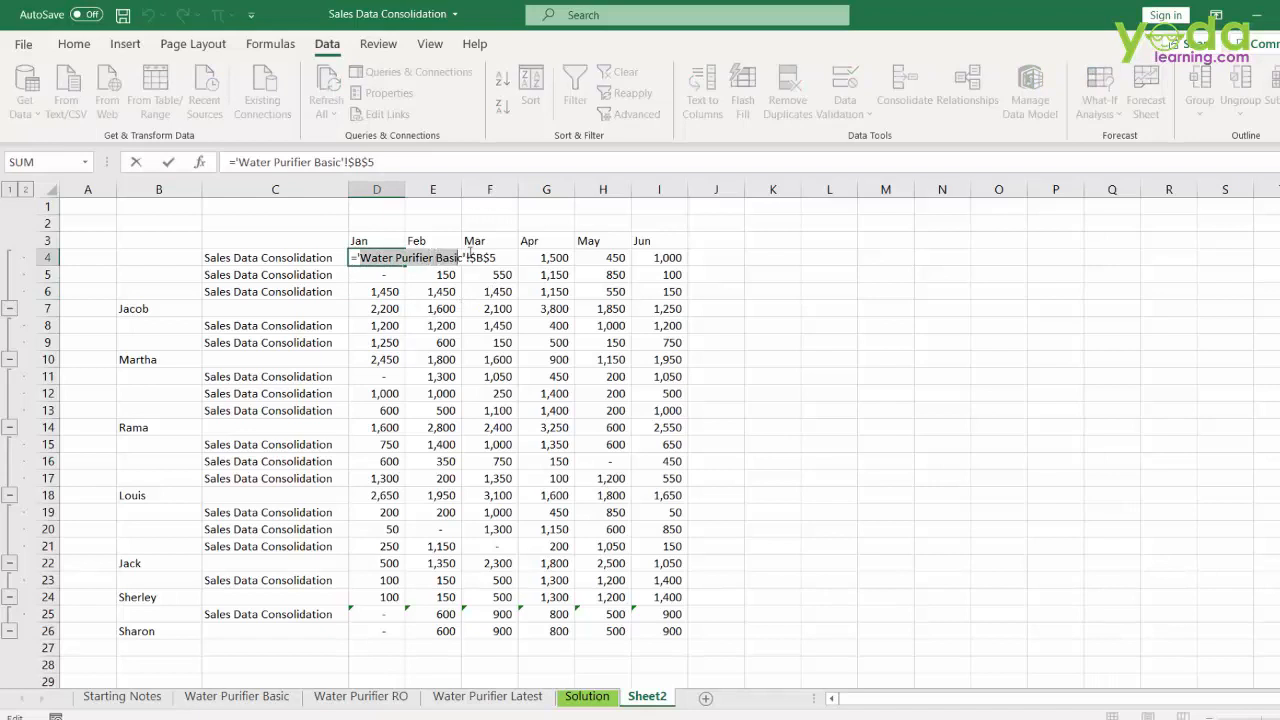
key("Escape")
Examine the repeated labels in column C and the source sheet reference behind the June value in I4.
left_click_drag(291, 258, 314, 614)
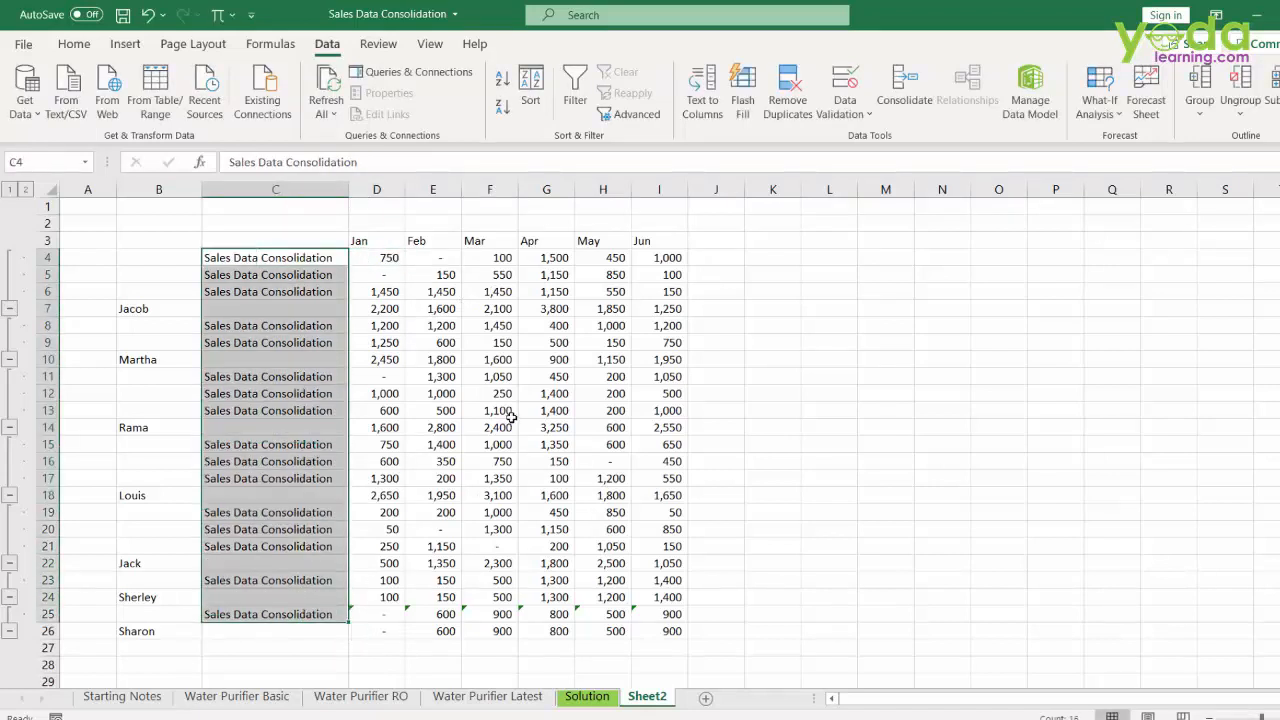
left_click(667, 260)
left_click_drag(667, 260, 670, 635)
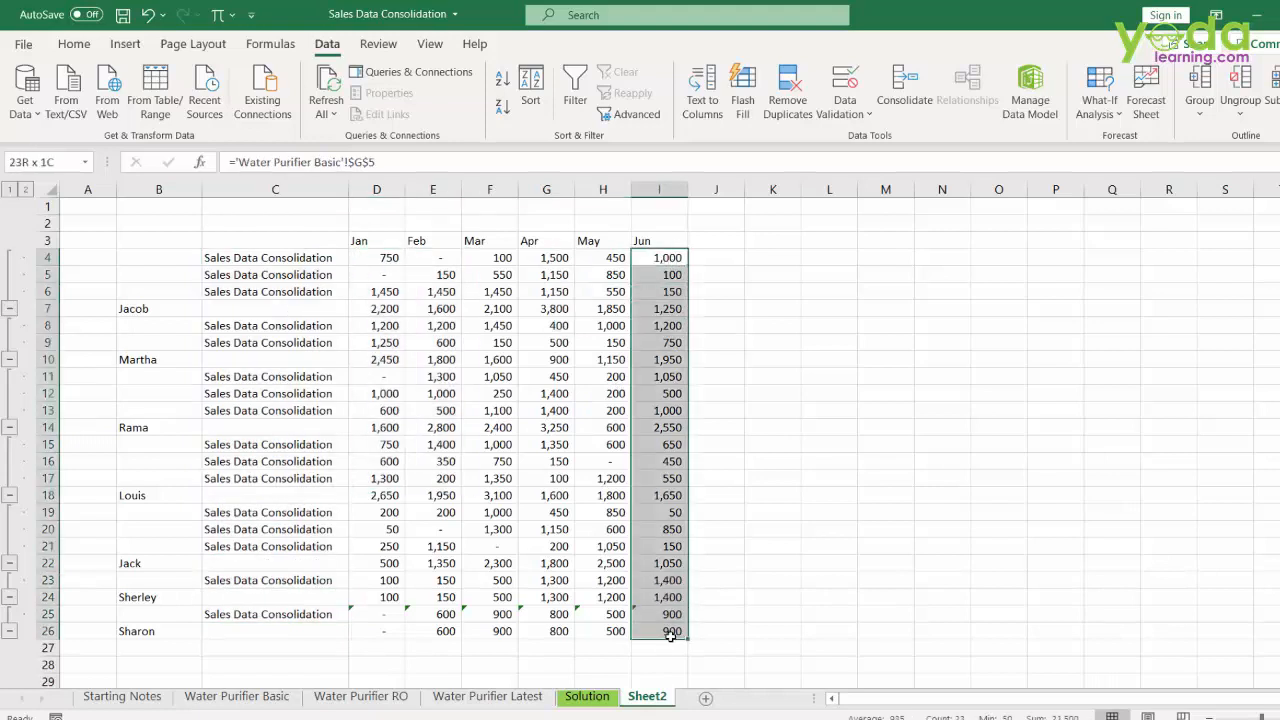
double_click(664, 258)
left_click_drag(641, 258, 742, 258)
key("Escape")
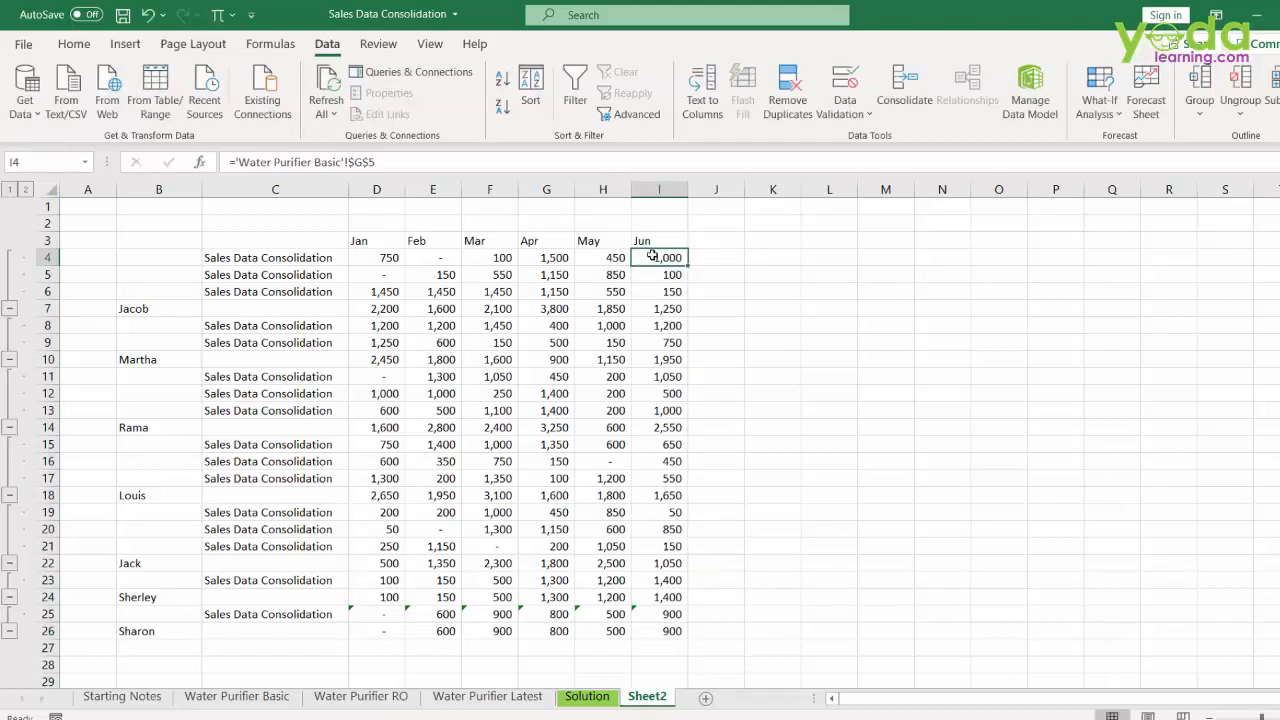
Start a Text to Columns conversion of the June cells I4:I26 with the Delimited data type.
left_click_drag(663, 258, 664, 634)
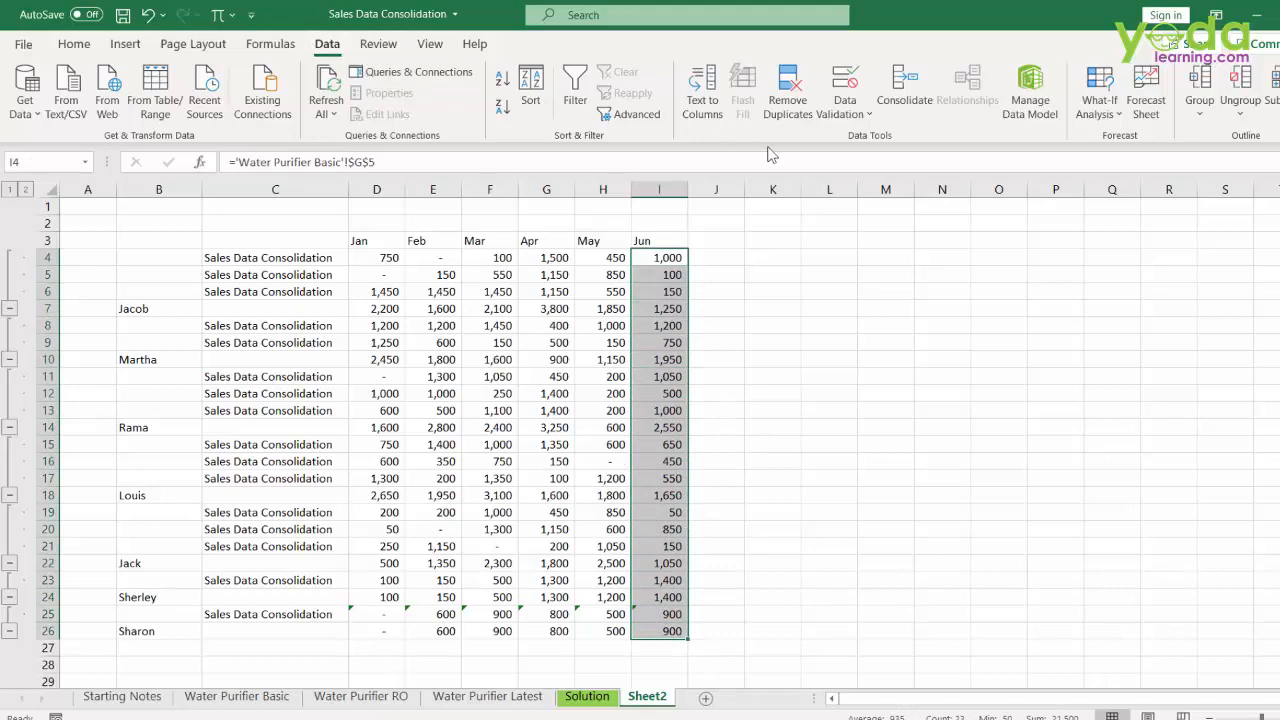
left_click(703, 102)
left_click_drag(724, 82, 1121, 108)
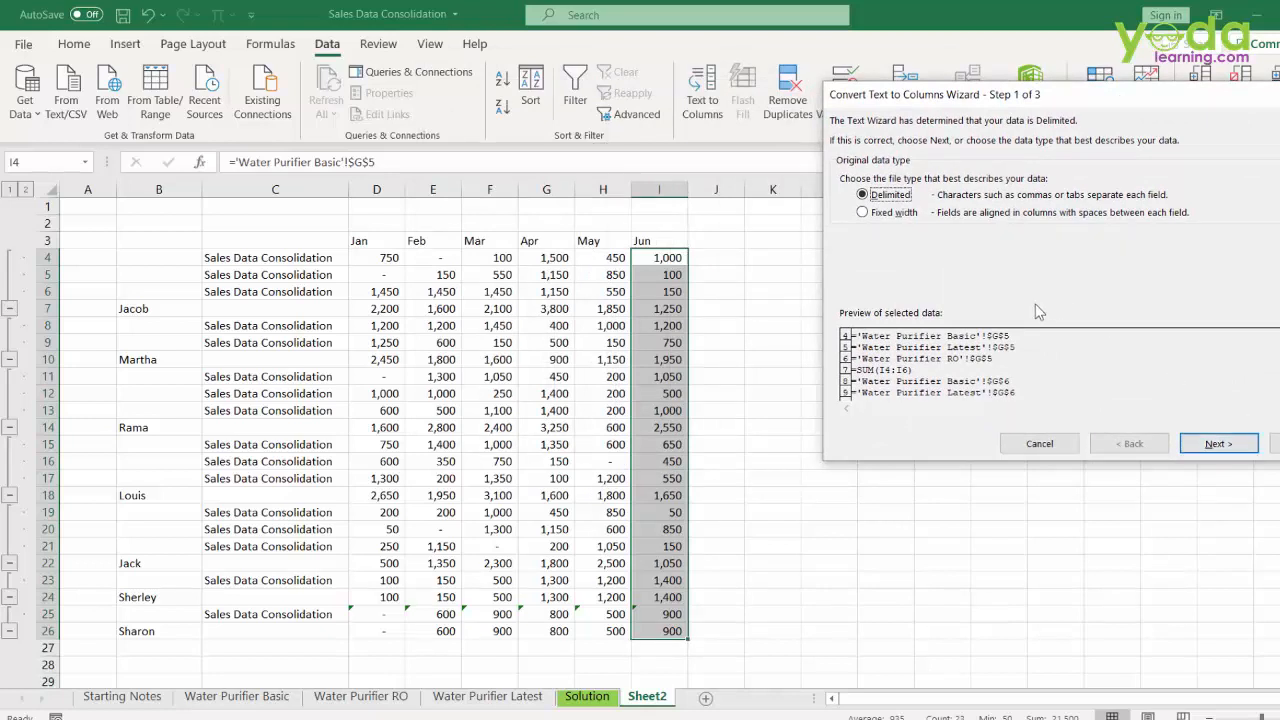
key("ctrl+2")
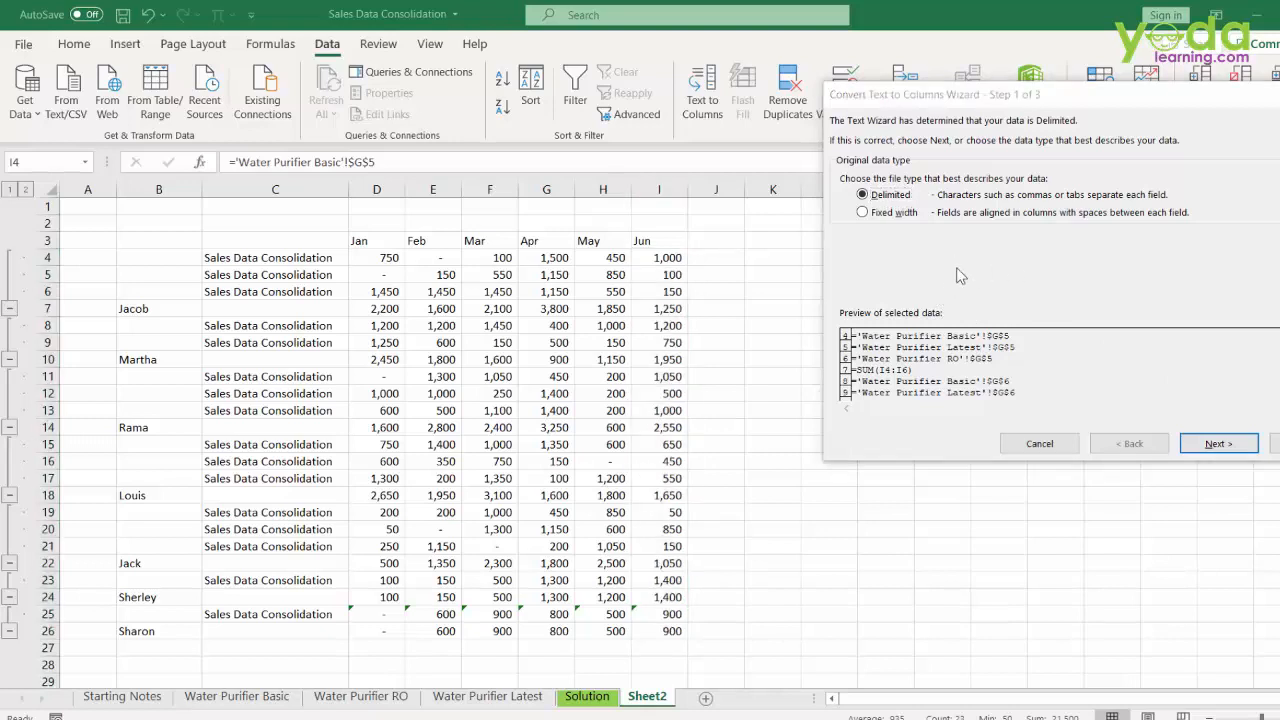
mouse_move(956, 267)
left_mouse_down()
mouse_move(894, 309)
mouse_move(963, 322)
mouse_move(877, 335)
mouse_move(958, 322)
mouse_move(957, 310)
mouse_move(872, 341)
left_mouse_up()
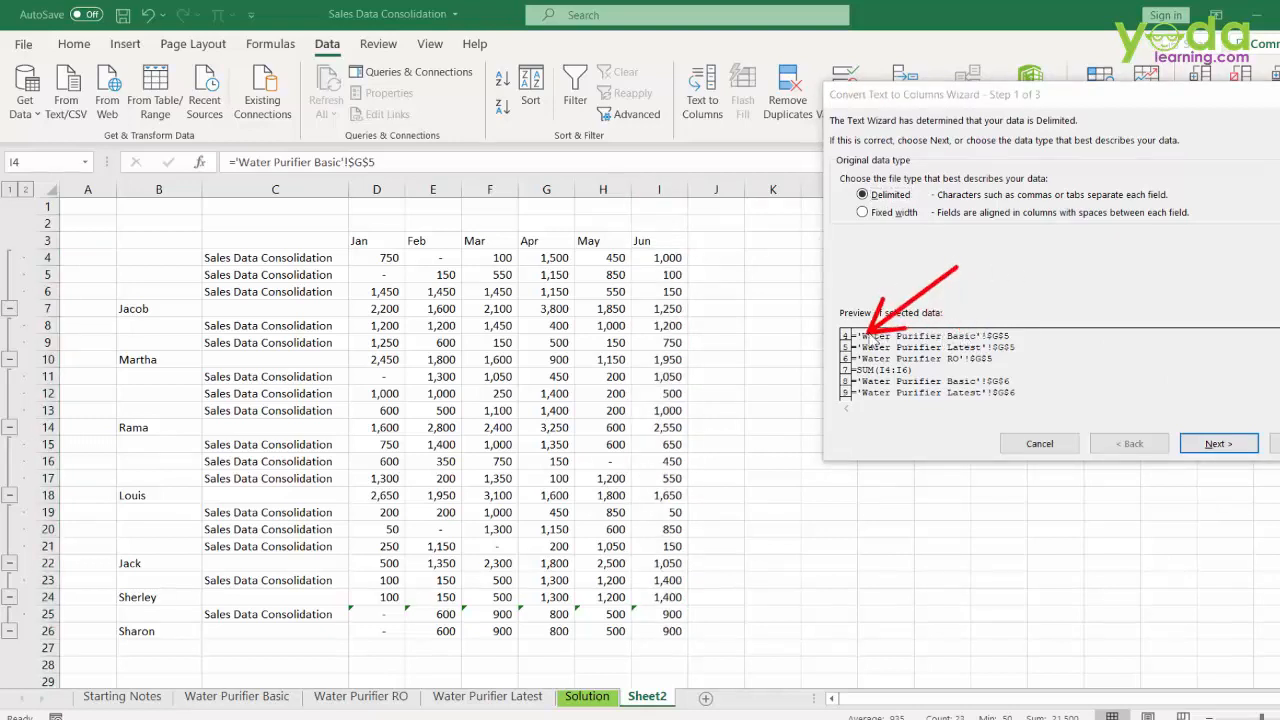
key("Escape")
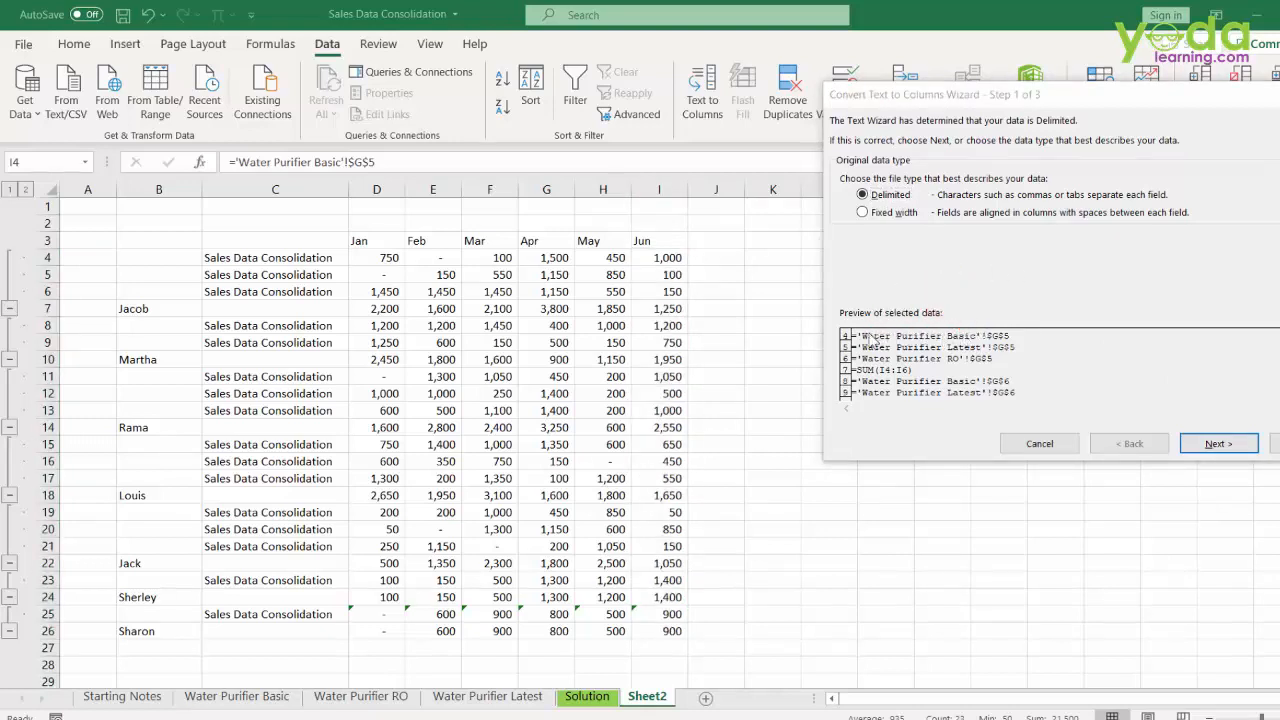
left_click(1217, 444)
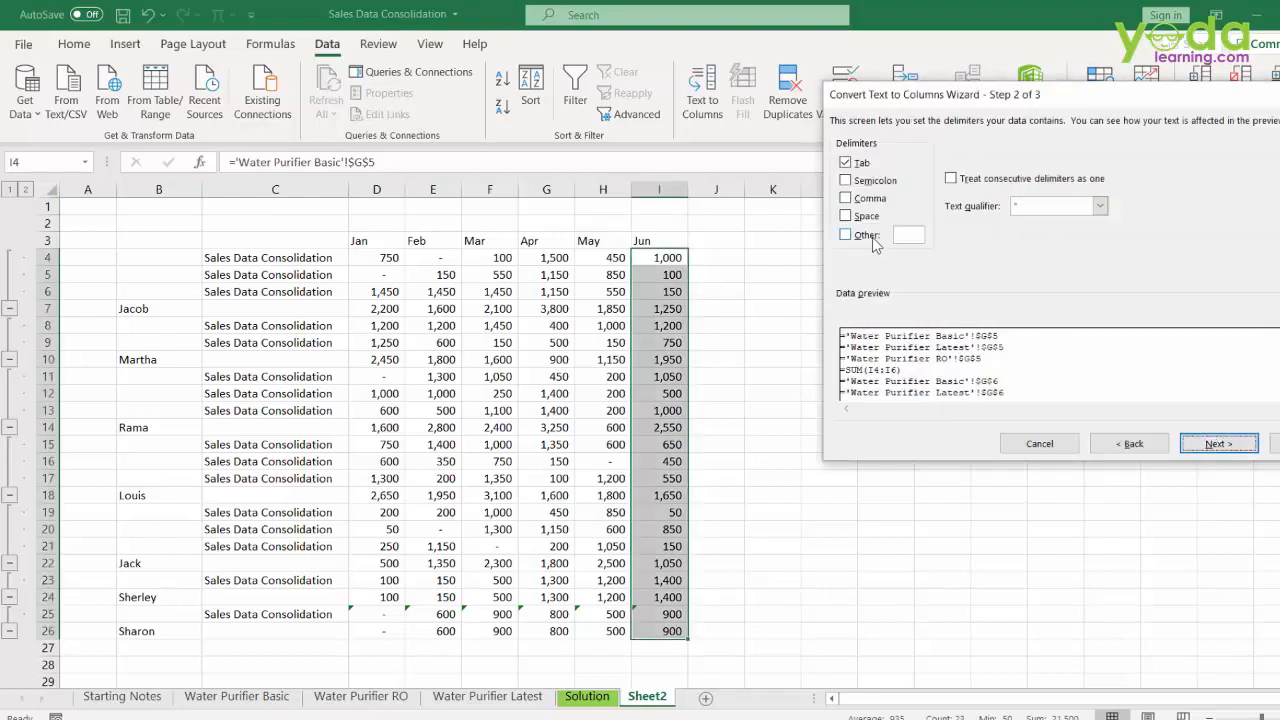
Use the apostrophe (') as the other delimiter to isolate the sheet names in the formulas.
type("'")
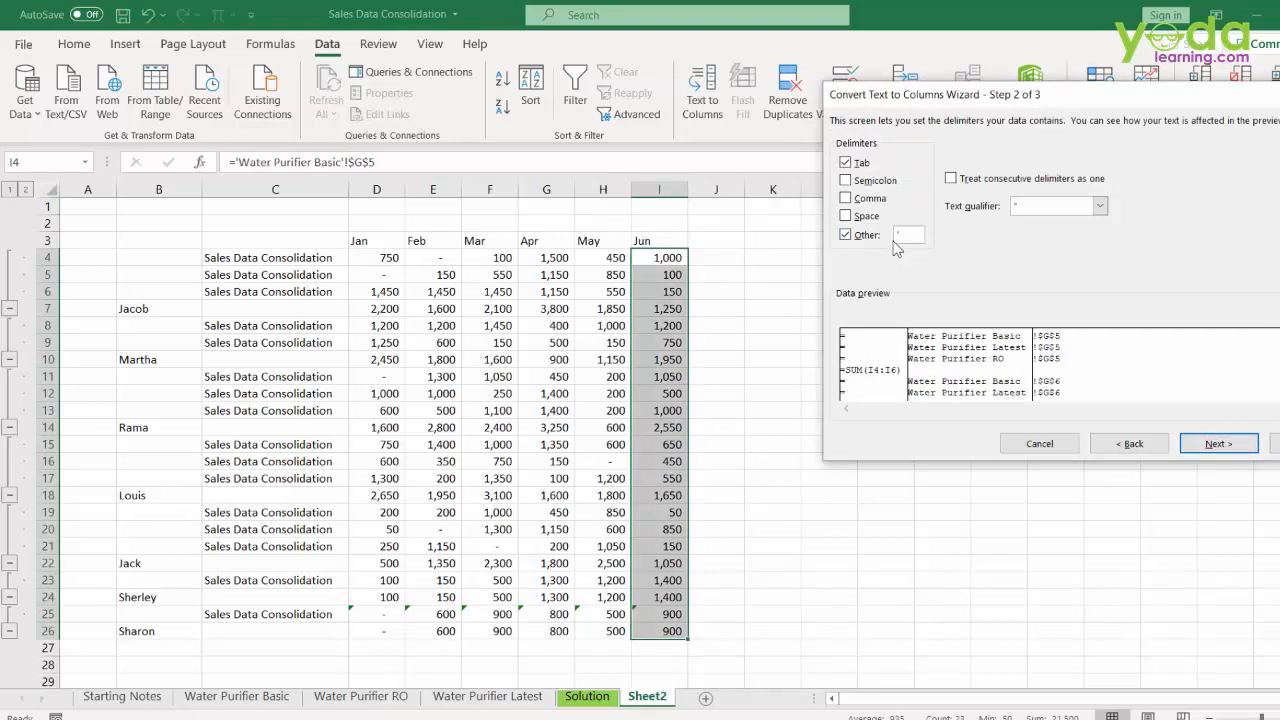
key("ctrl+shift+d")
mouse_move(869, 254)
left_mouse_down()
mouse_move(954, 320)
mouse_move(978, 317)
left_mouse_up()
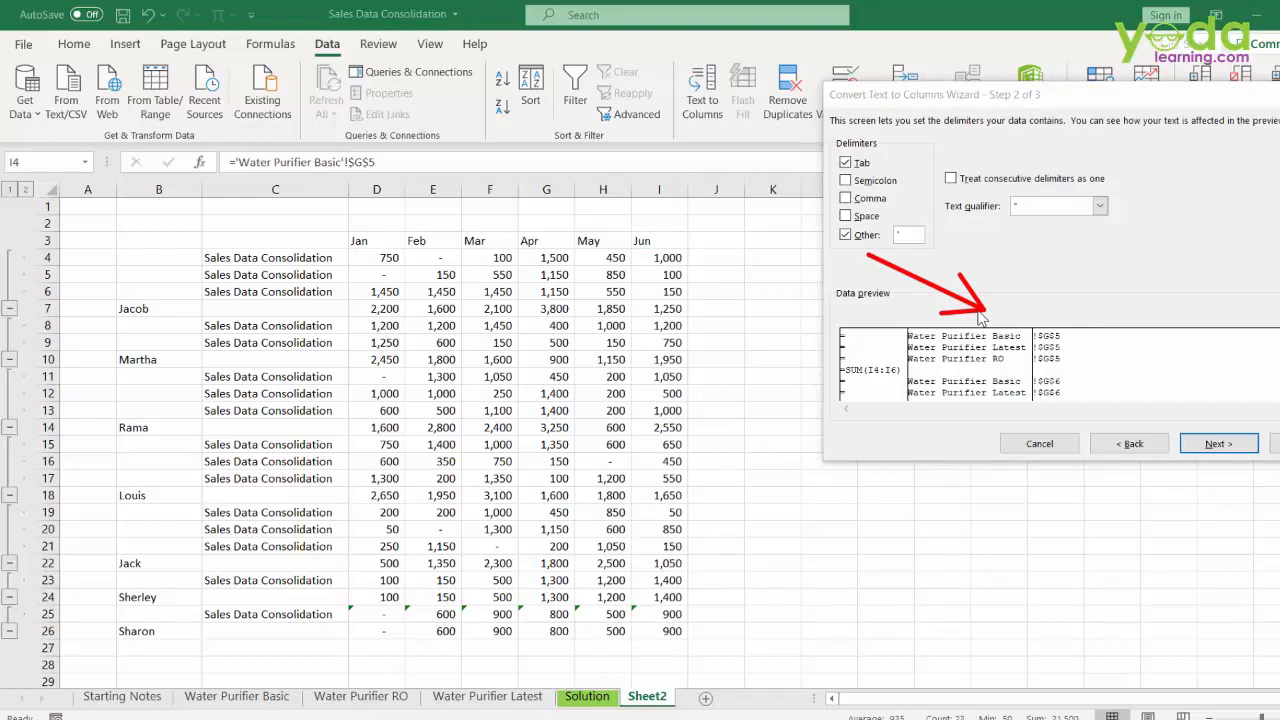
key("Escape")
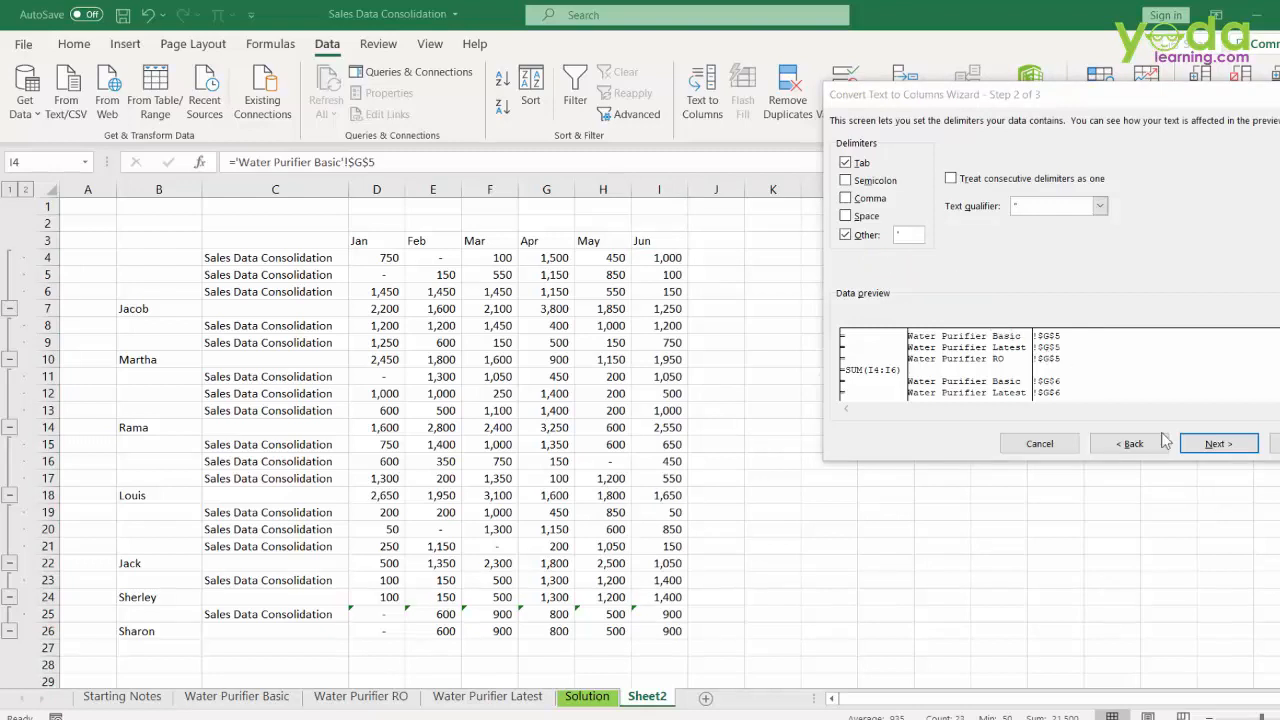
left_click(1218, 443)
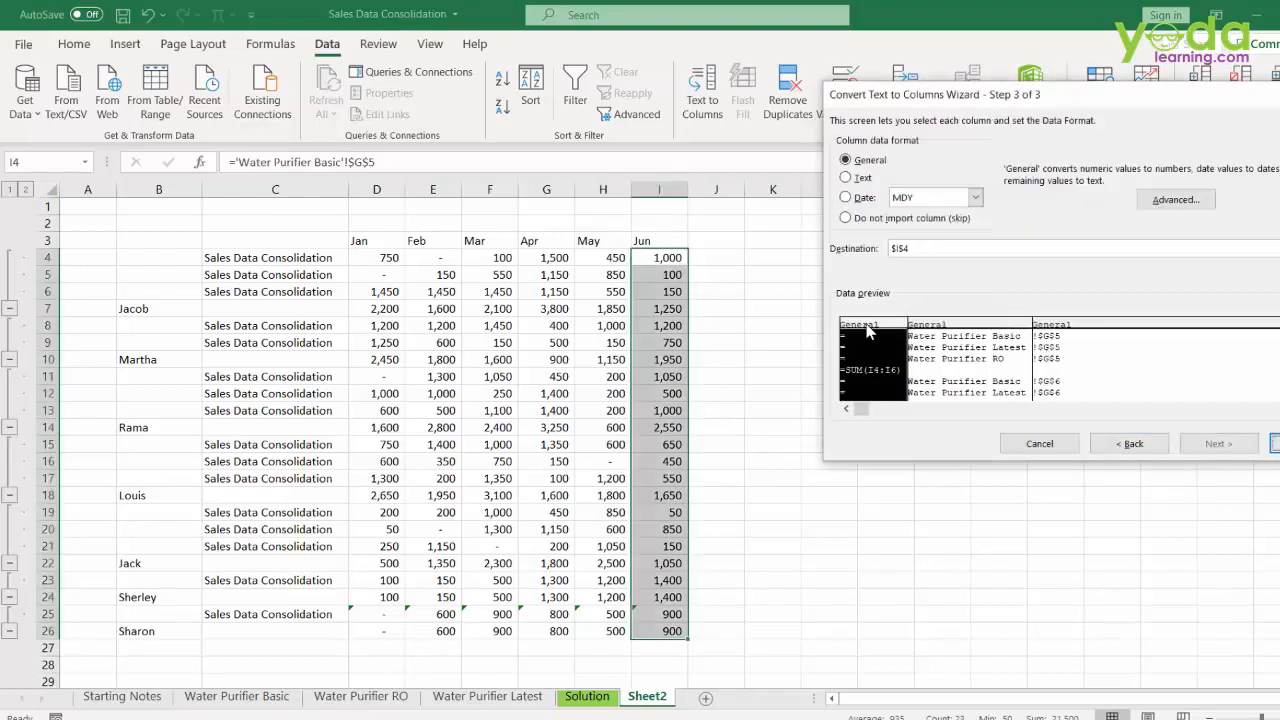
Skip the first and third preview columns so that only the sheet name column is imported.
left_click(846, 218)
left_click(1067, 327)
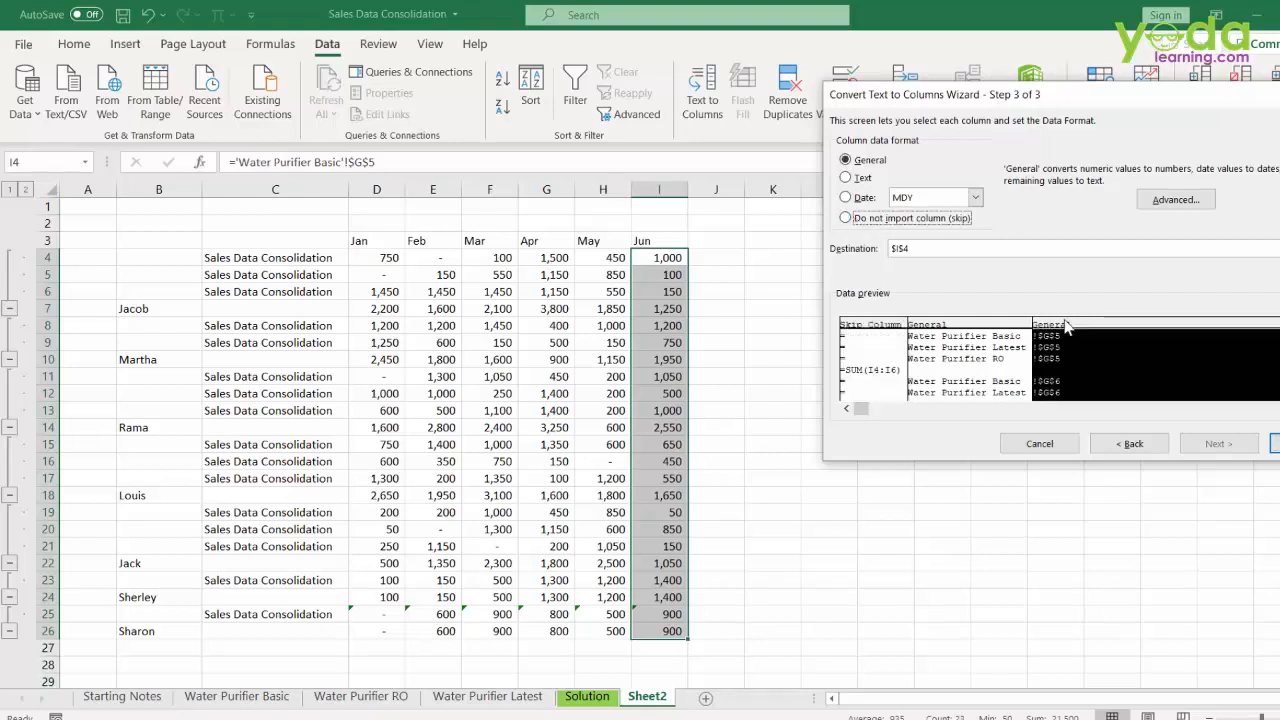
left_click(864, 222)
left_click(945, 328)
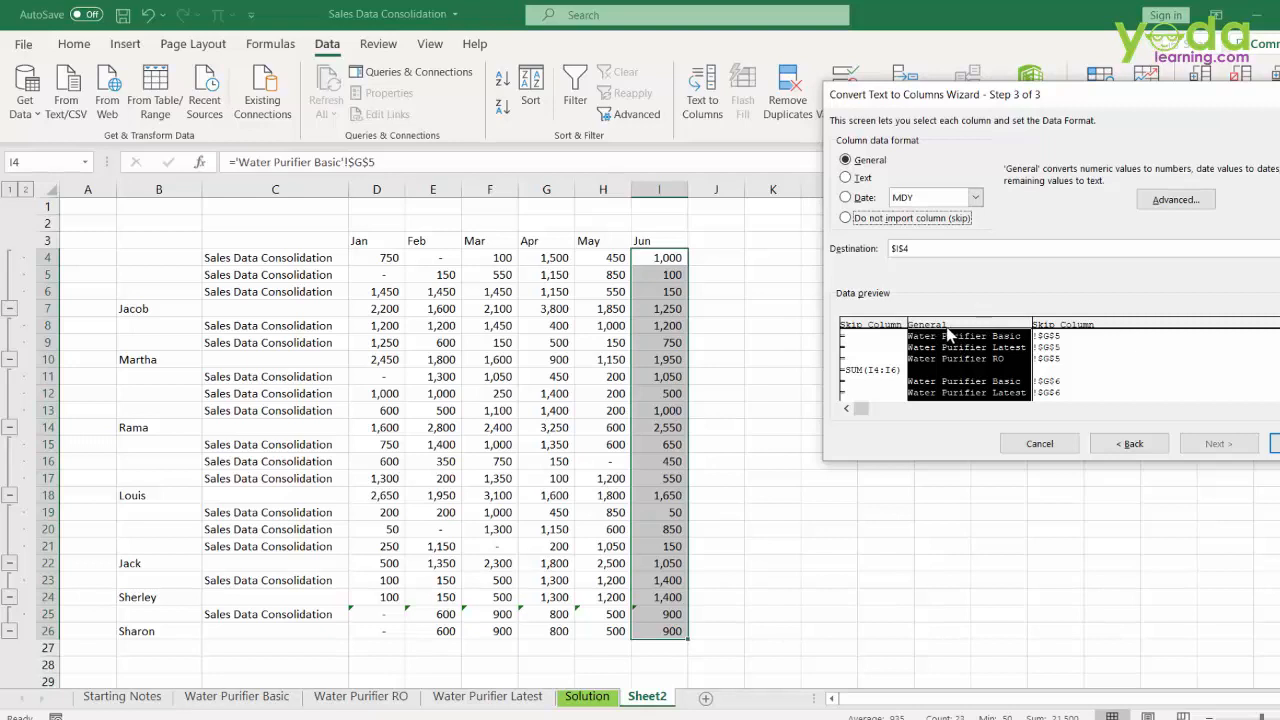
Set the destination to cell J4 and finish the Text to Columns conversion.
mouse_move(948, 336)
left_mouse_down()
mouse_move(737, 275)
mouse_move(748, 258)
mouse_move(716, 266)
mouse_move(945, 261)
mouse_move(905, 262)
mouse_move(914, 242)
mouse_move(837, 226)
left_mouse_up()
key("Escape")
key("BackSpace")
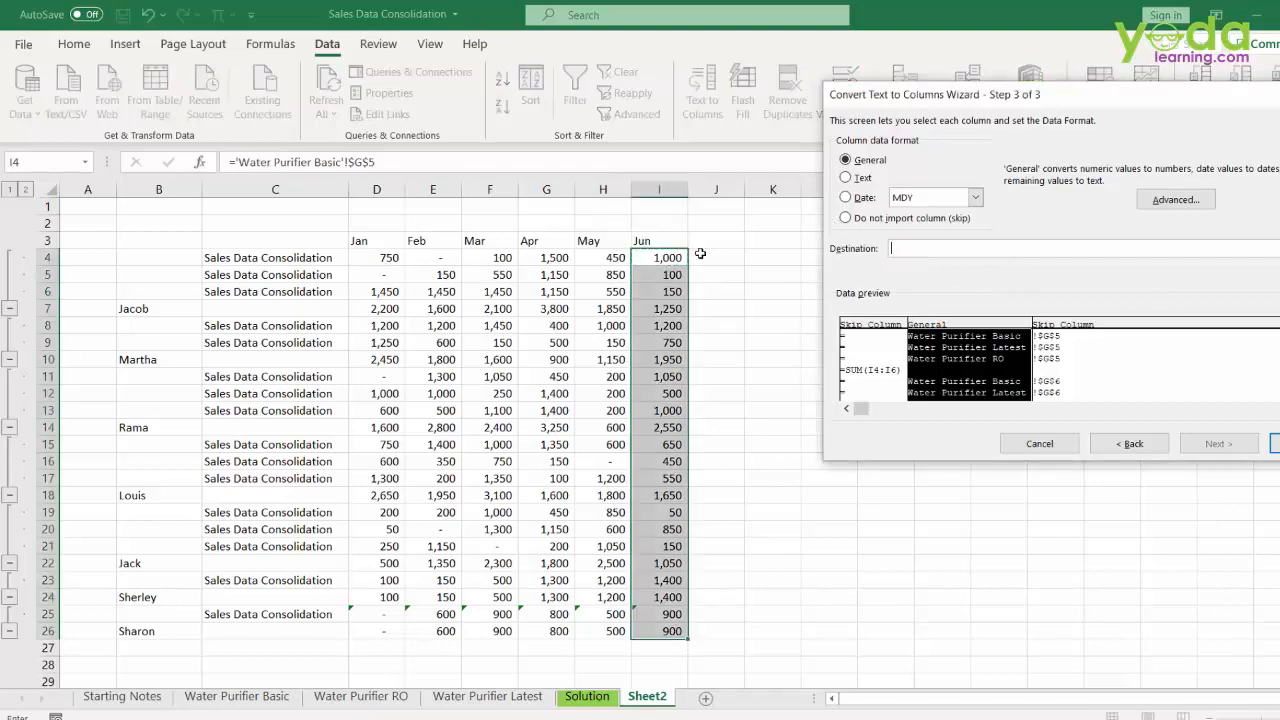
left_click(700, 254)
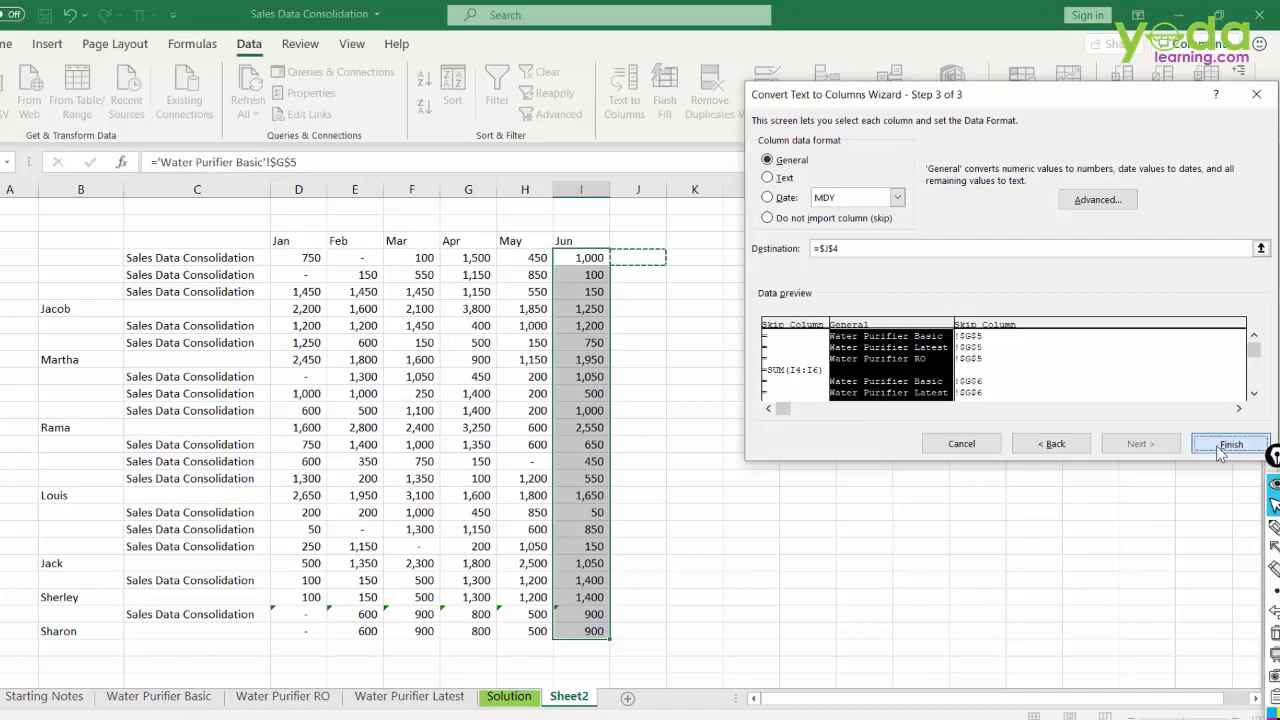
left_click(1222, 448)
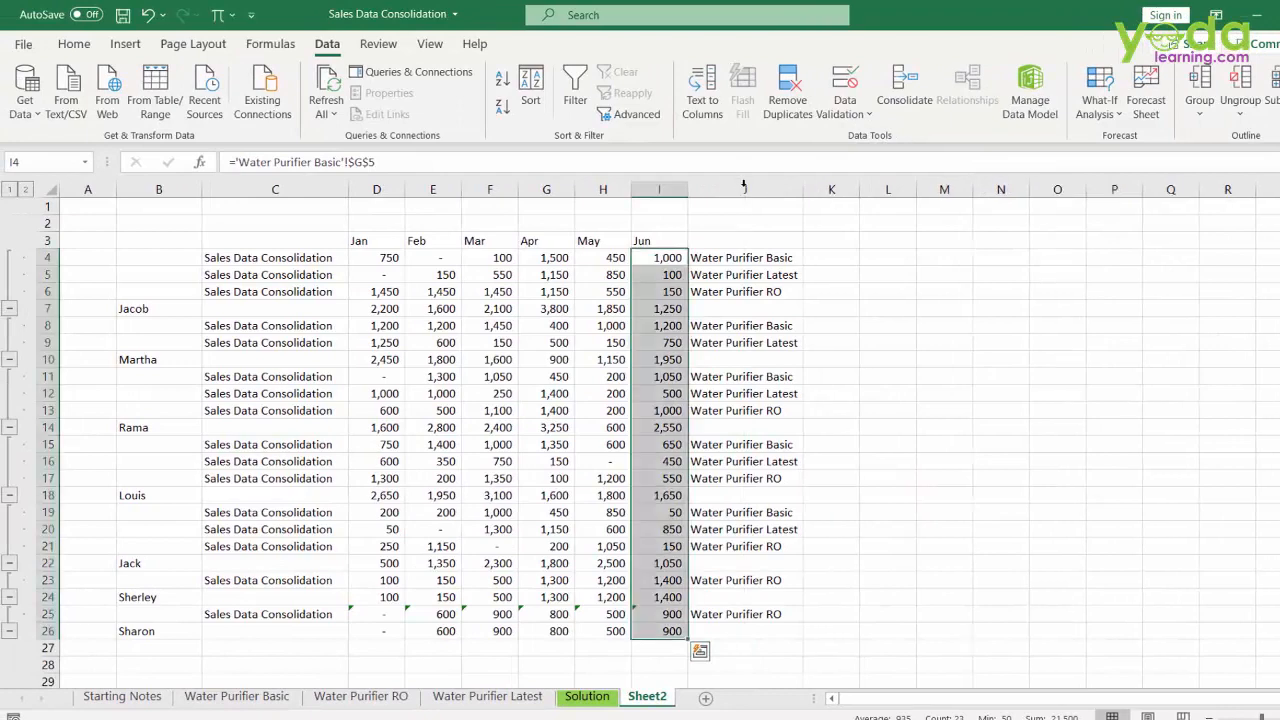
Move the product names from column J into column C, replacing the Sales Data Consolidation labels.
left_click(745, 189)
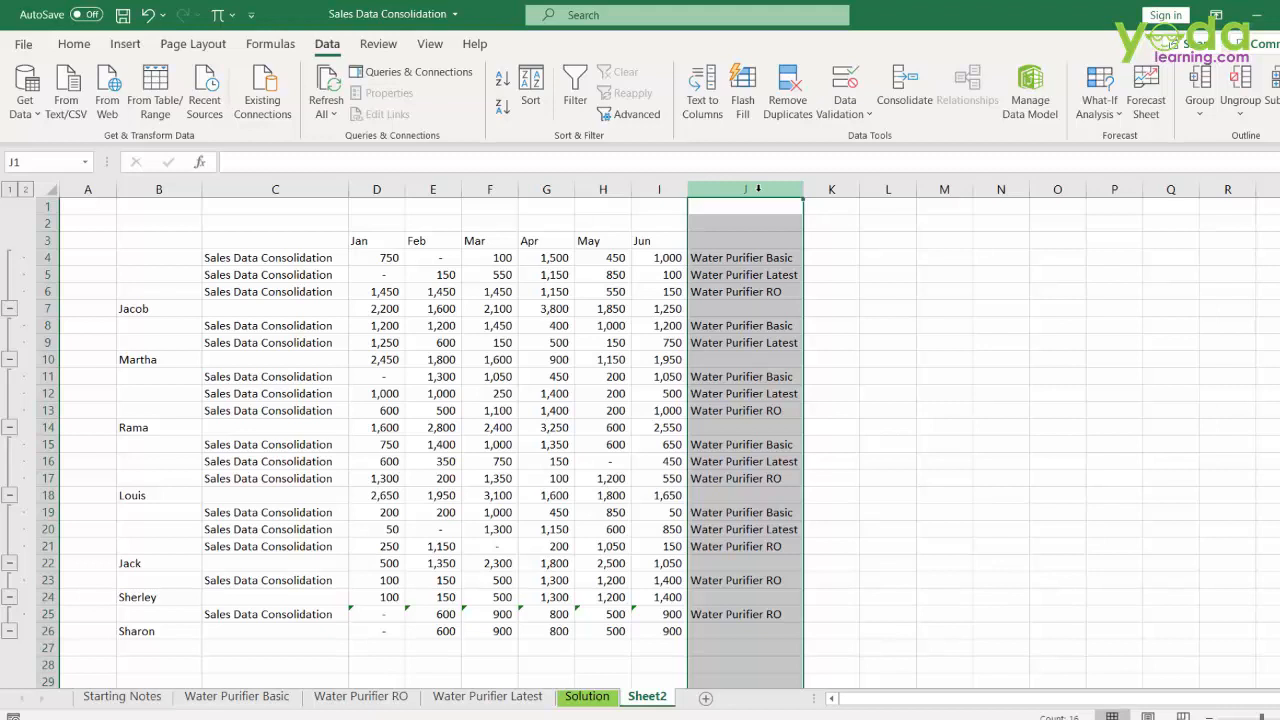
key("ctrl+c")
left_click(316, 190)
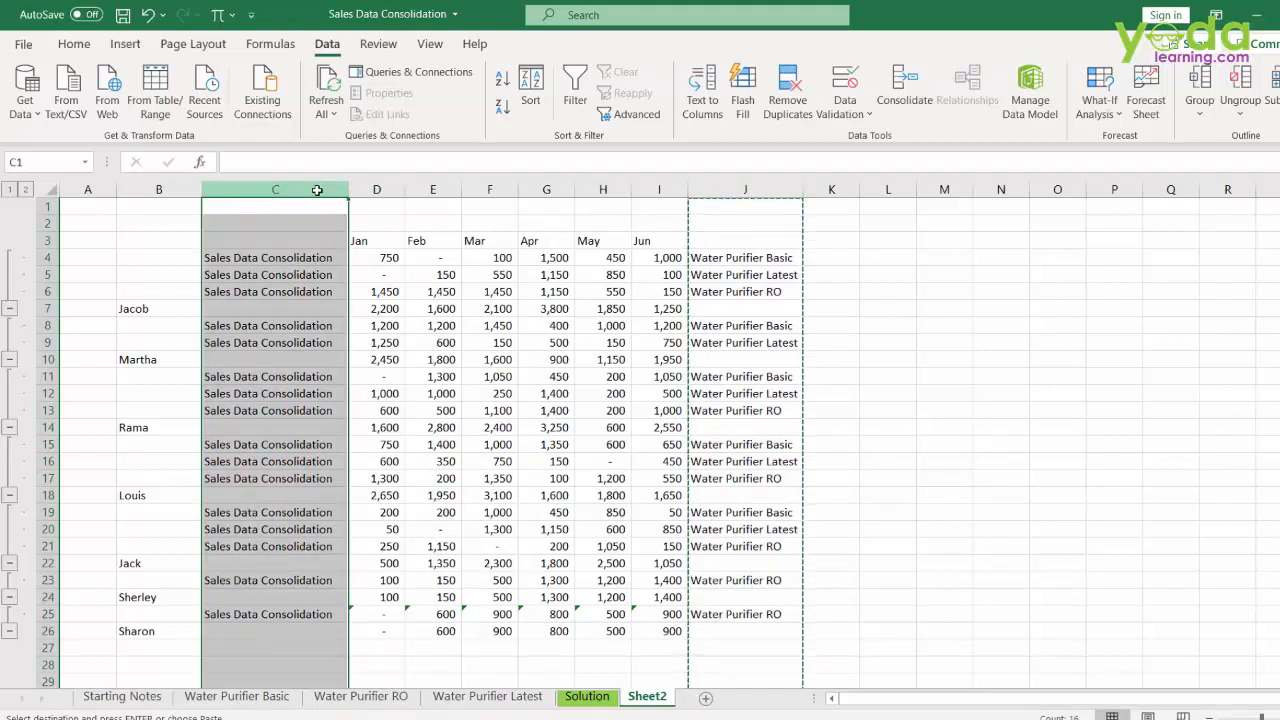
key("ctrl+v")
Collapse the table to outline level 1 and select only the visible cells of the salesperson total rows in B7:I26.
left_click(162, 308)
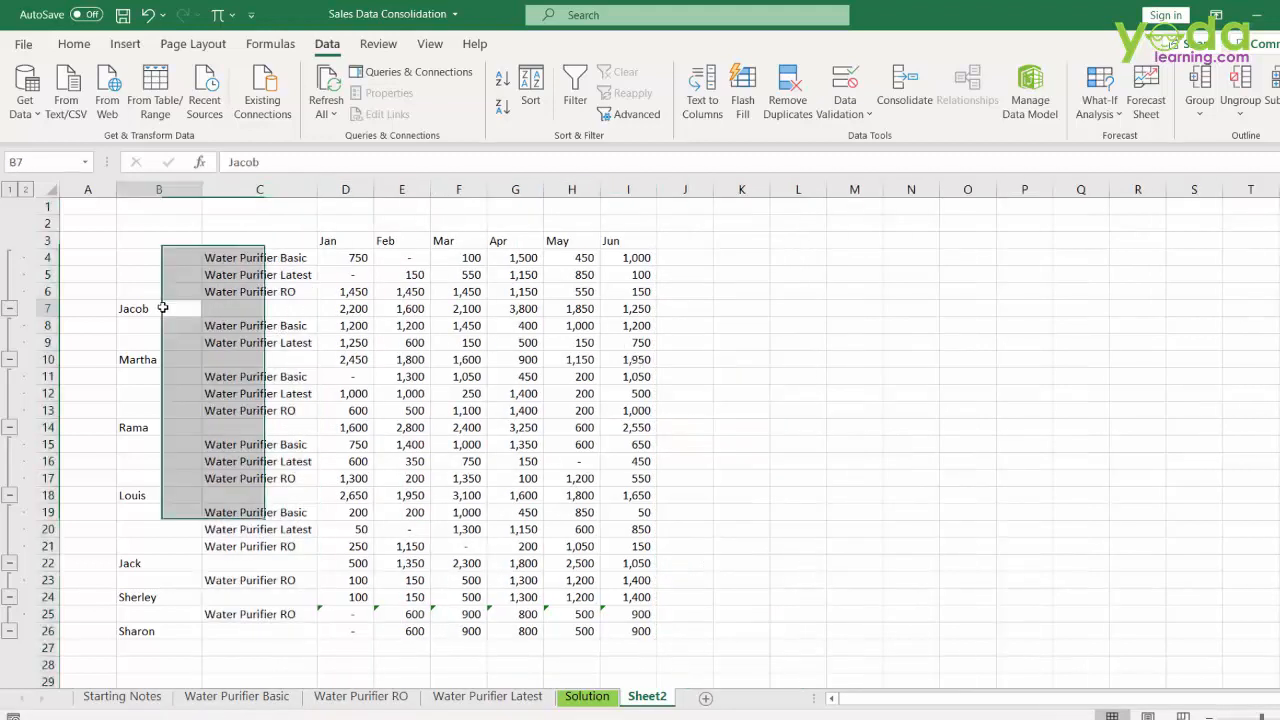
left_click_drag(162, 308, 648, 313)
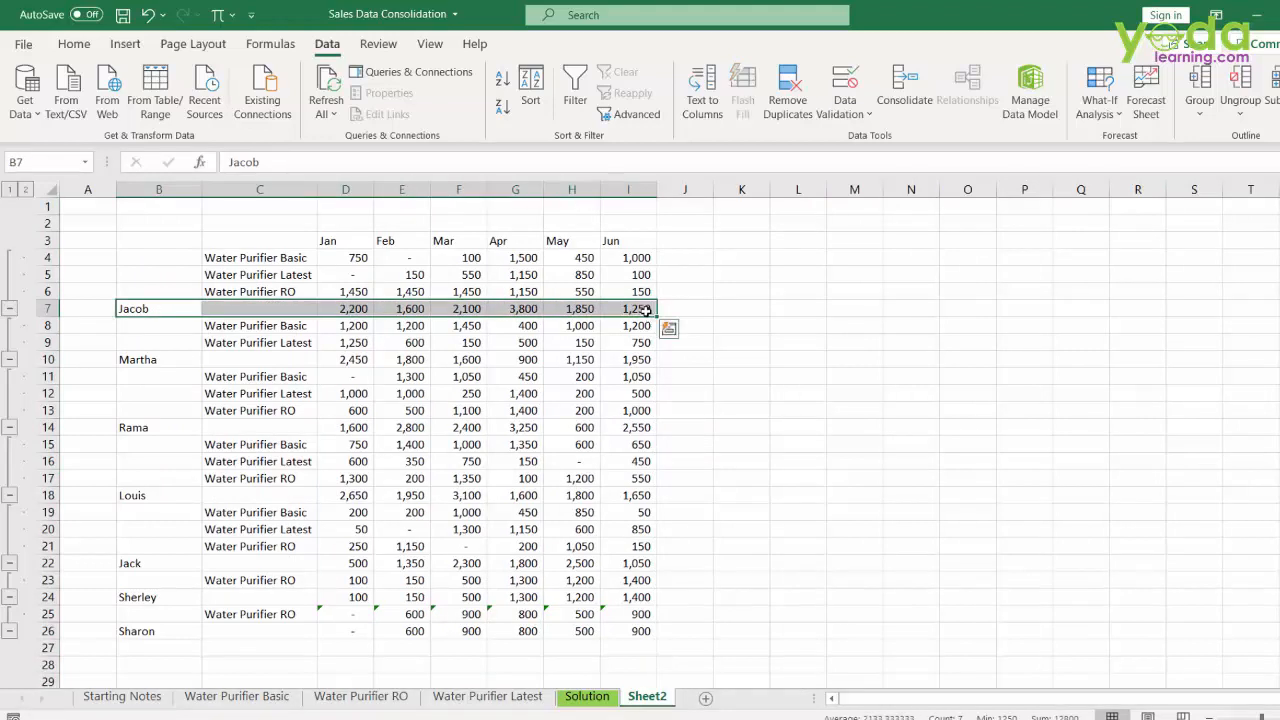
left_click(10, 190)
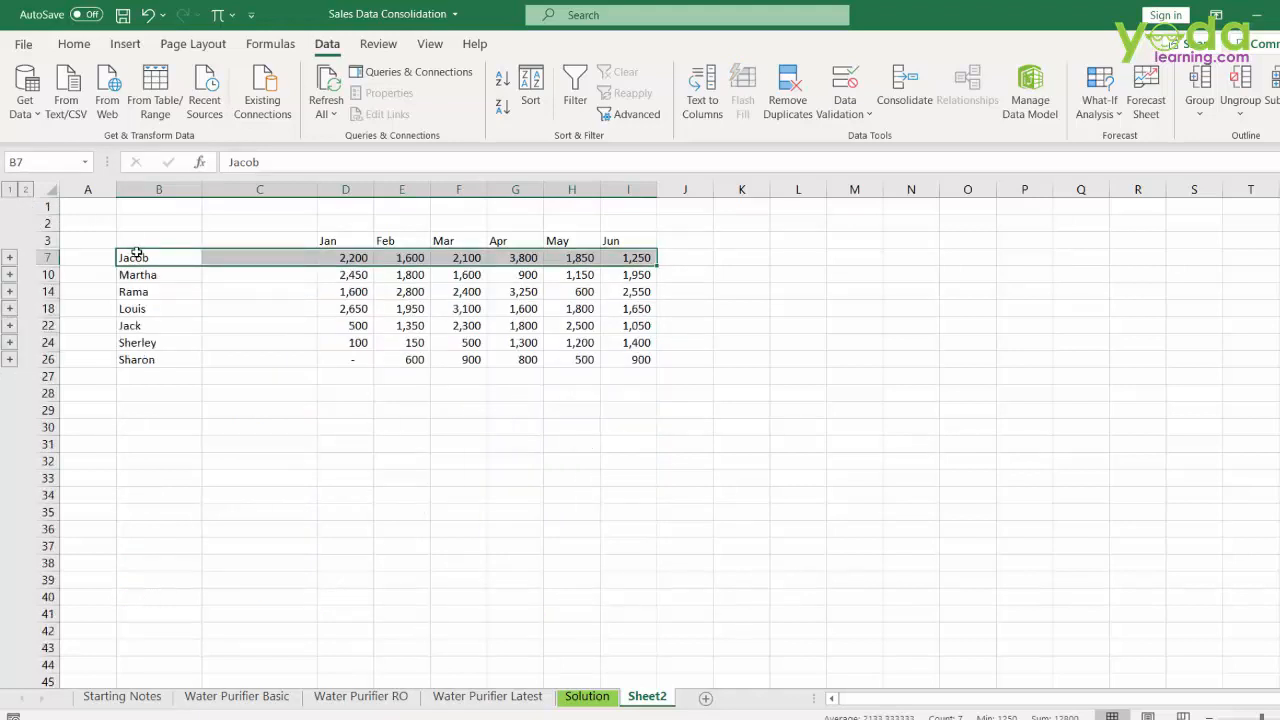
left_click_drag(136, 253, 650, 362)
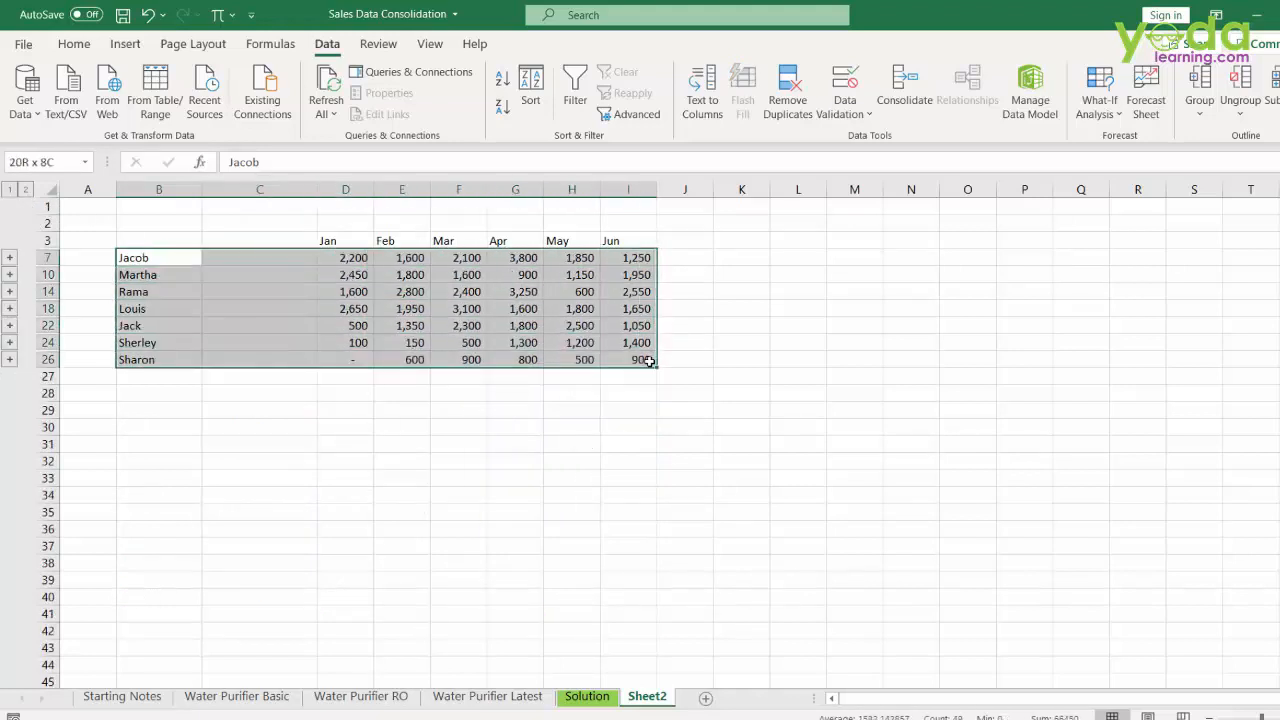
key("ctrl+g")
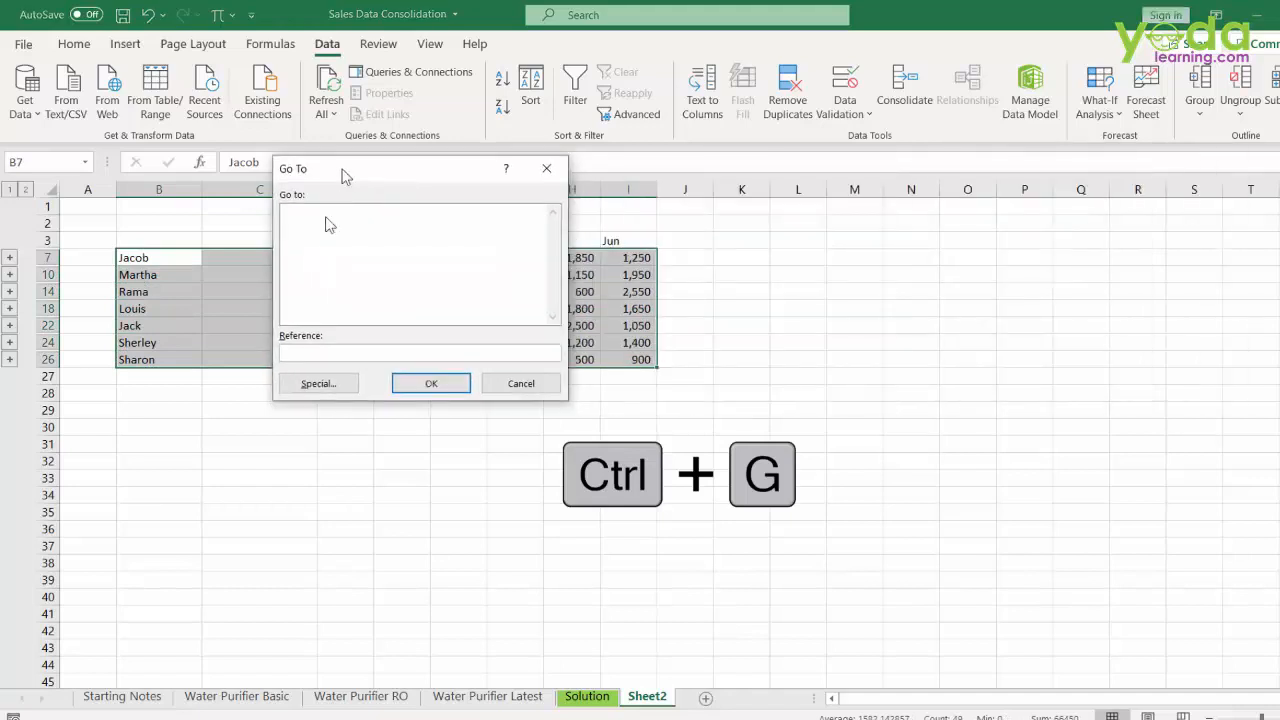
left_click(318, 383)
left_click(443, 309)
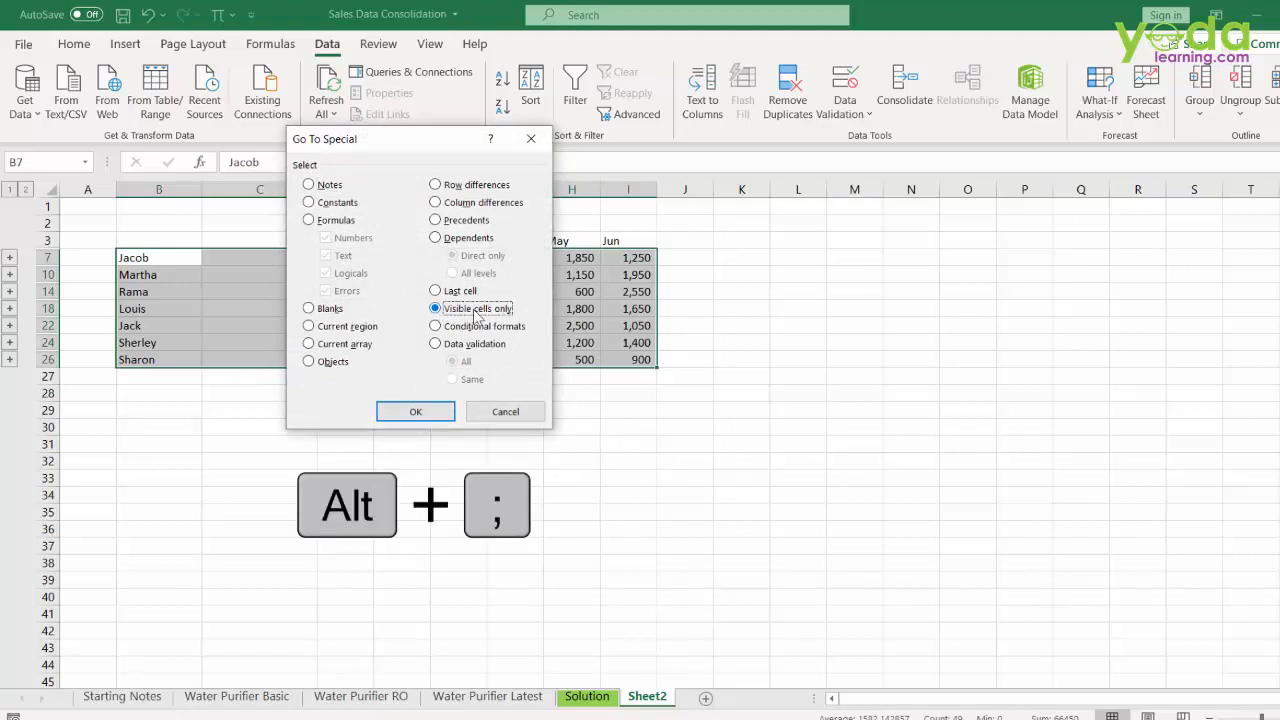
left_click(415, 411)
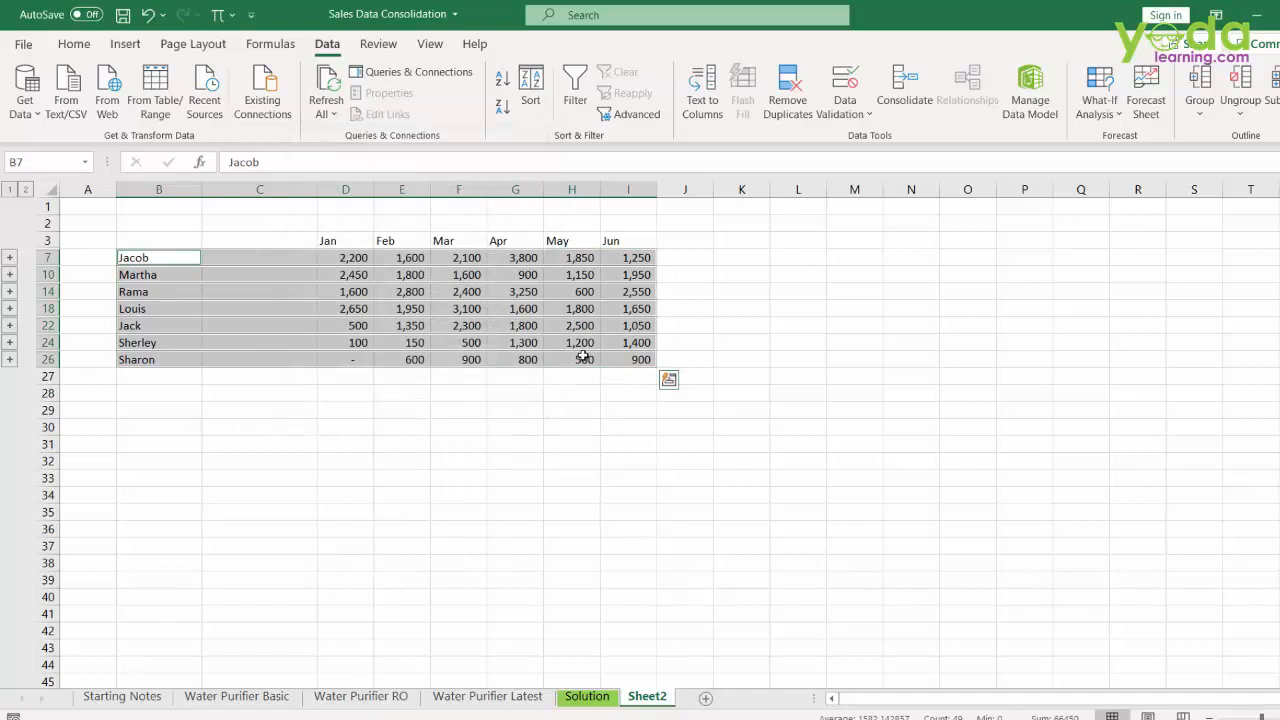
Make the selected salesperson total rows bold with a yellow fill.
key("ctrl+b")
left_click(74, 44)
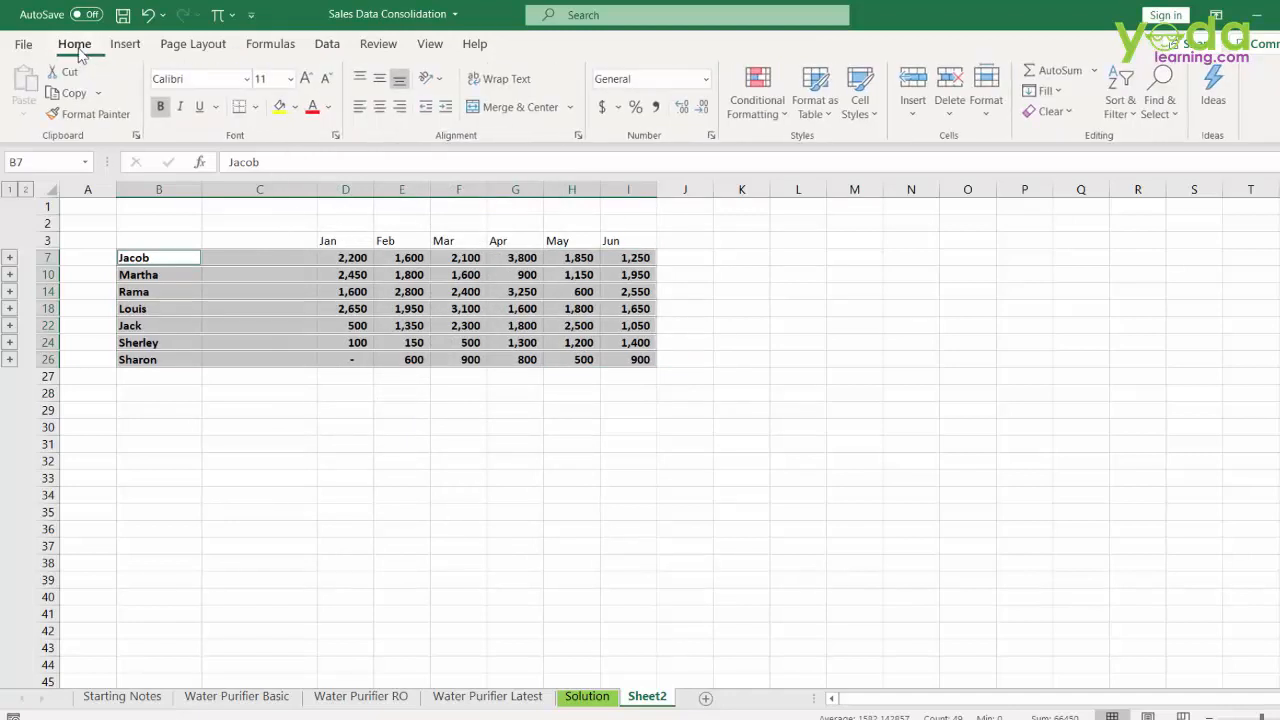
left_click(281, 107)
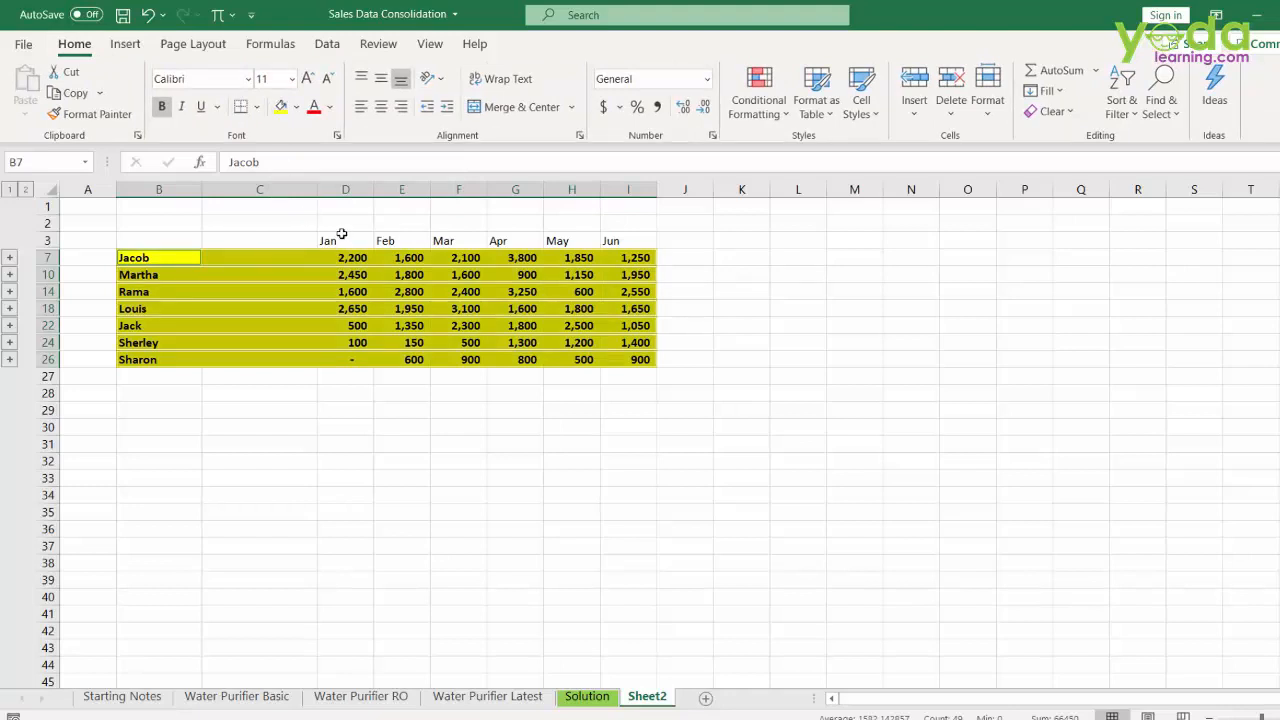
Format the month headers D3:I3 with a dark red fill and white text, and expand the table to outline level 2.
left_click_drag(341, 234, 630, 241)
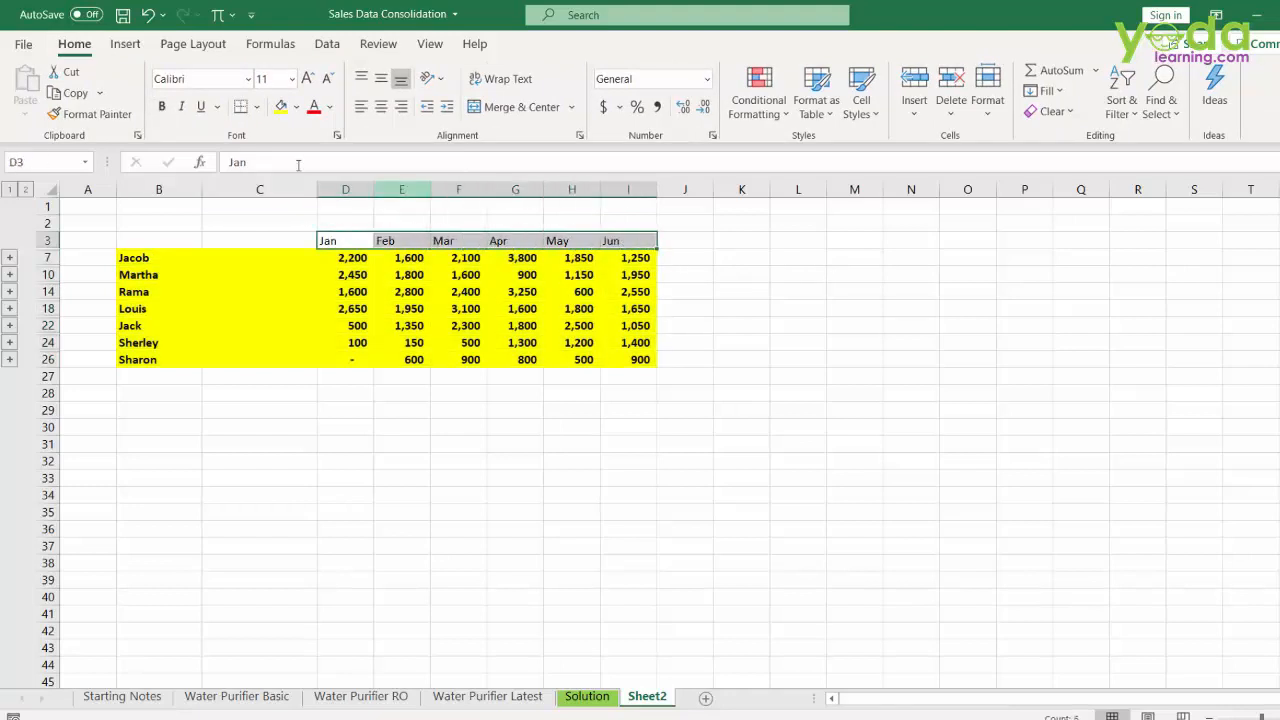
left_click(299, 108)
left_click(280, 268)
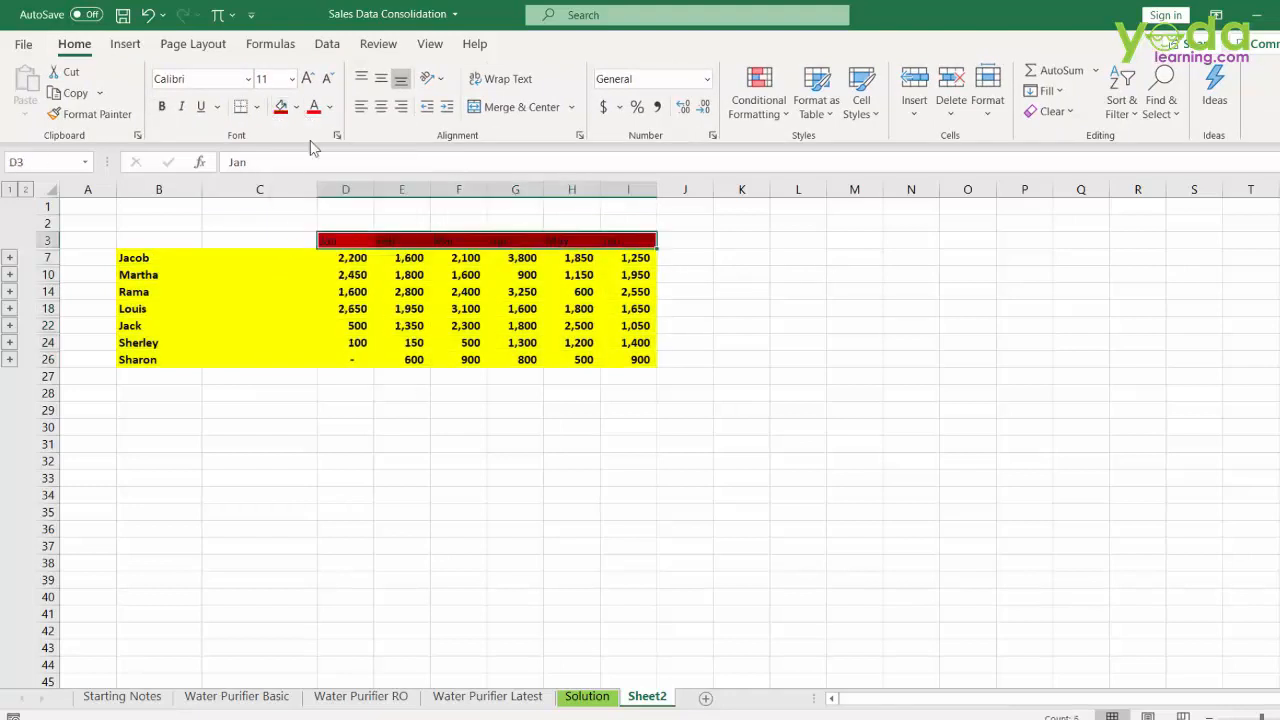
left_click(329, 107)
left_click(311, 176)
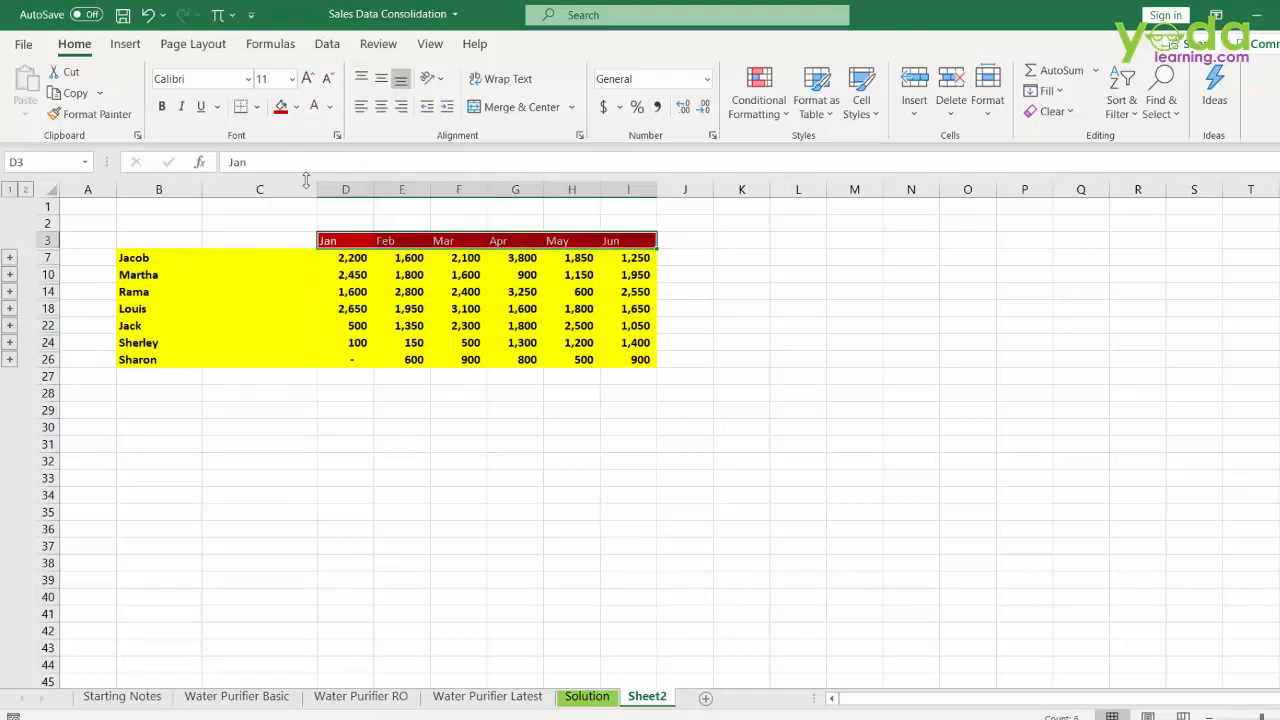
left_click(25, 189)
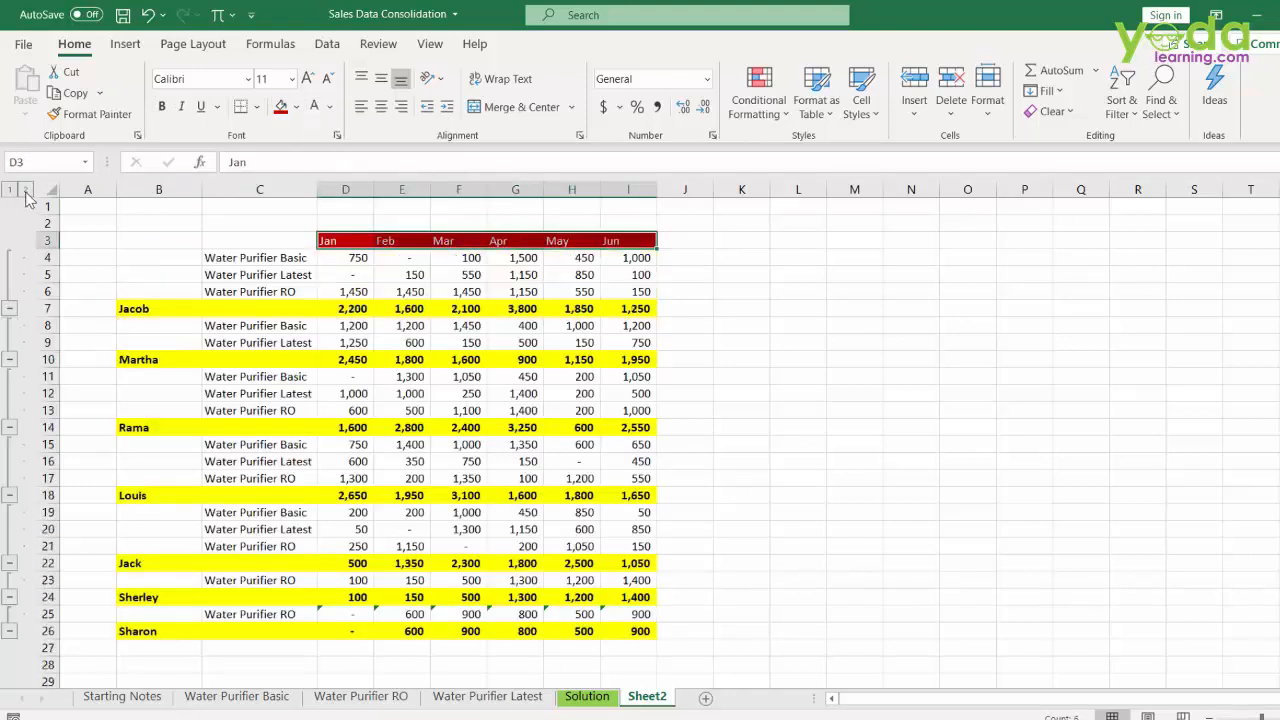
Review the product names, a salesperson's total row and the January column in the formatted table.
left_click(312, 291)
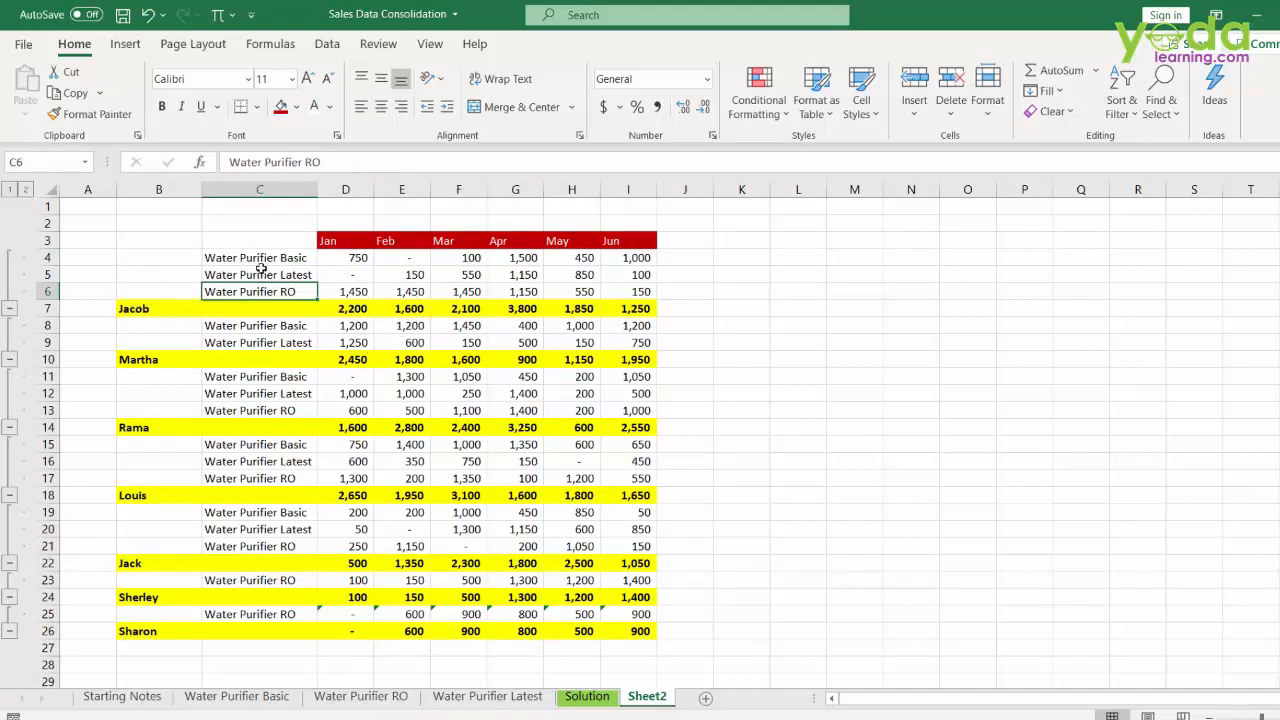
left_click_drag(258, 262, 257, 290)
left_click_drag(163, 305, 635, 305)
left_click_drag(328, 243, 363, 566)
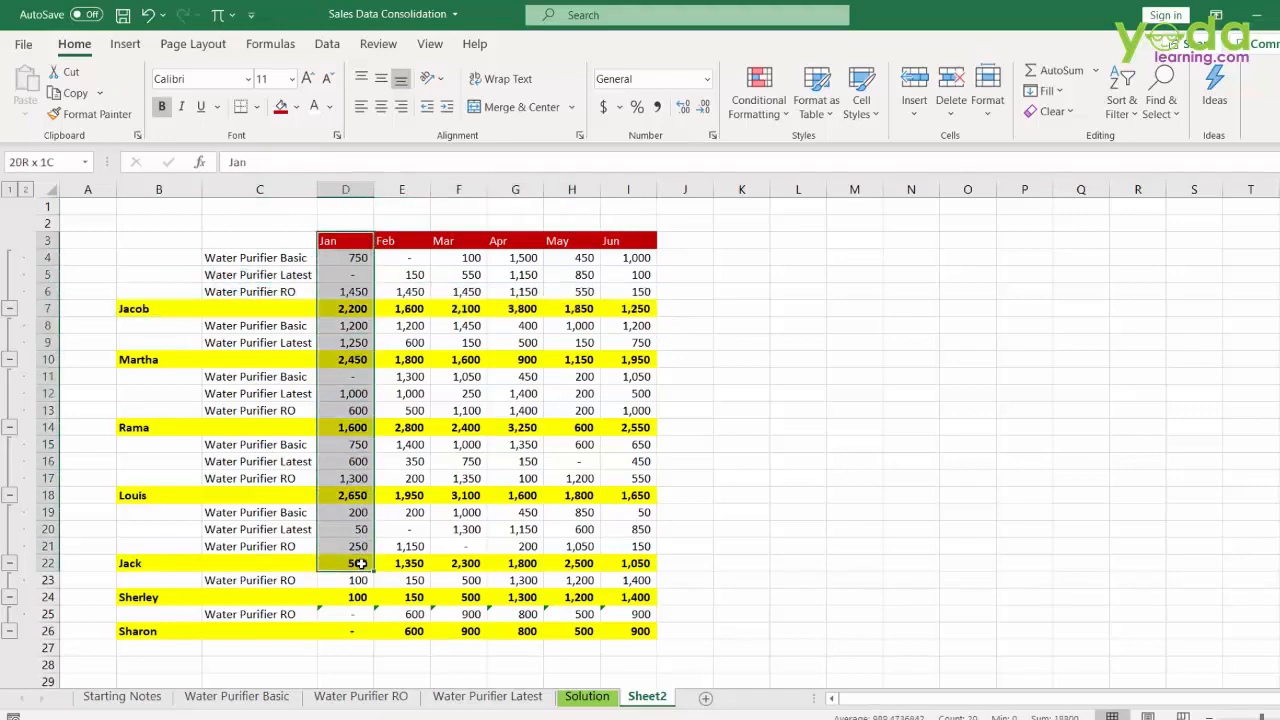